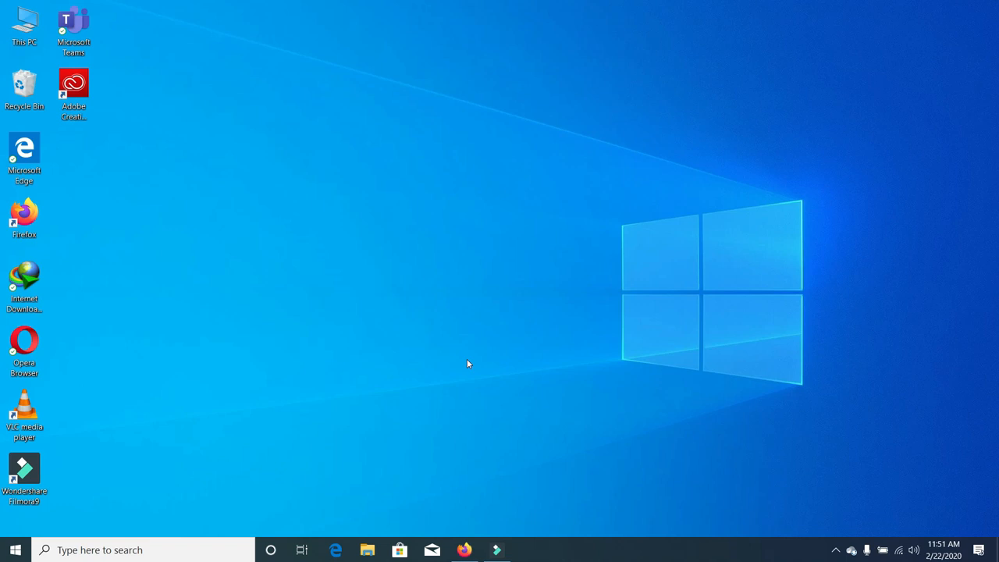
- Open Firefox, search Google for "pycharm" and open the PyCharm download page on the JetBrains site
click(465, 546)
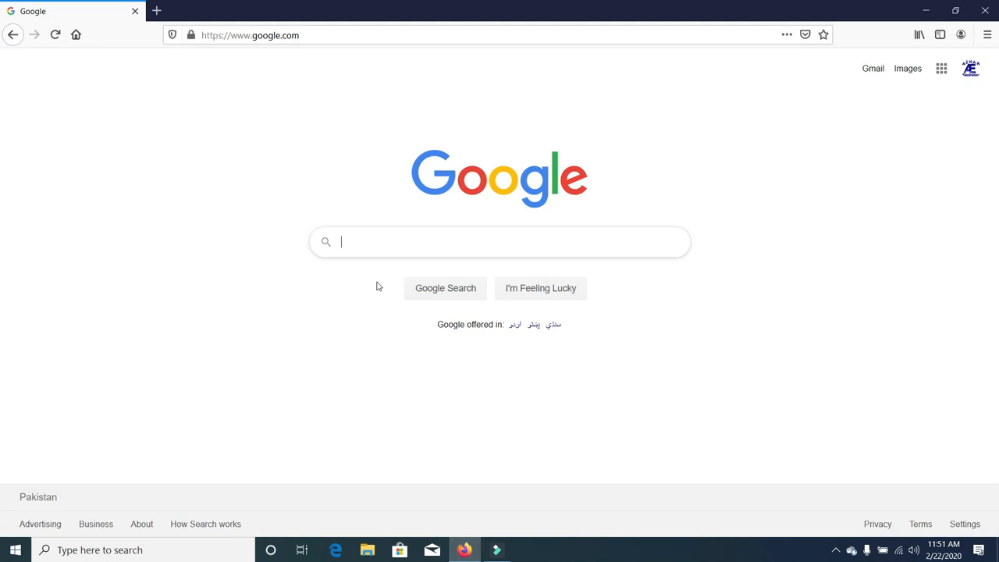
text(pycharm)
key(Return)
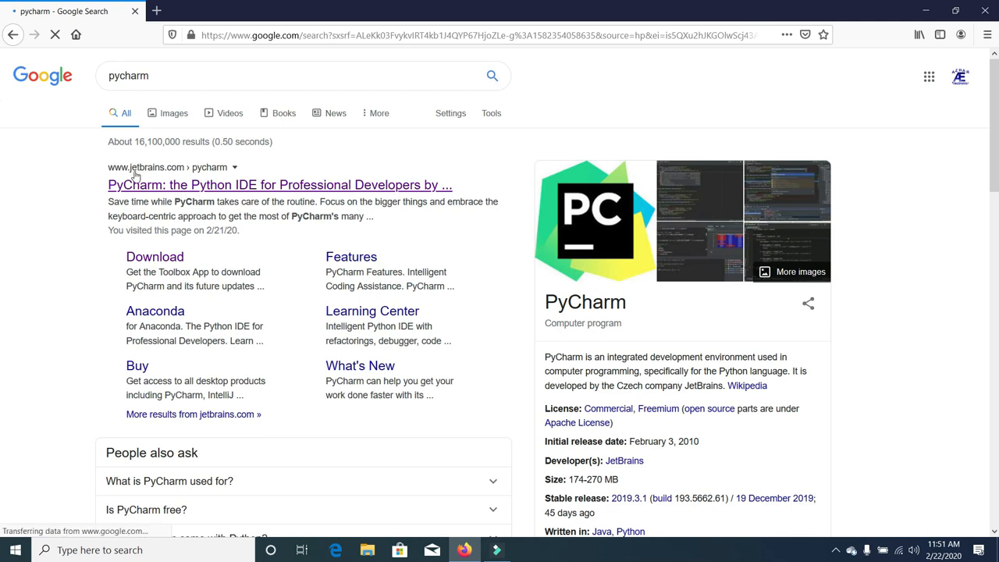
click(226, 186)
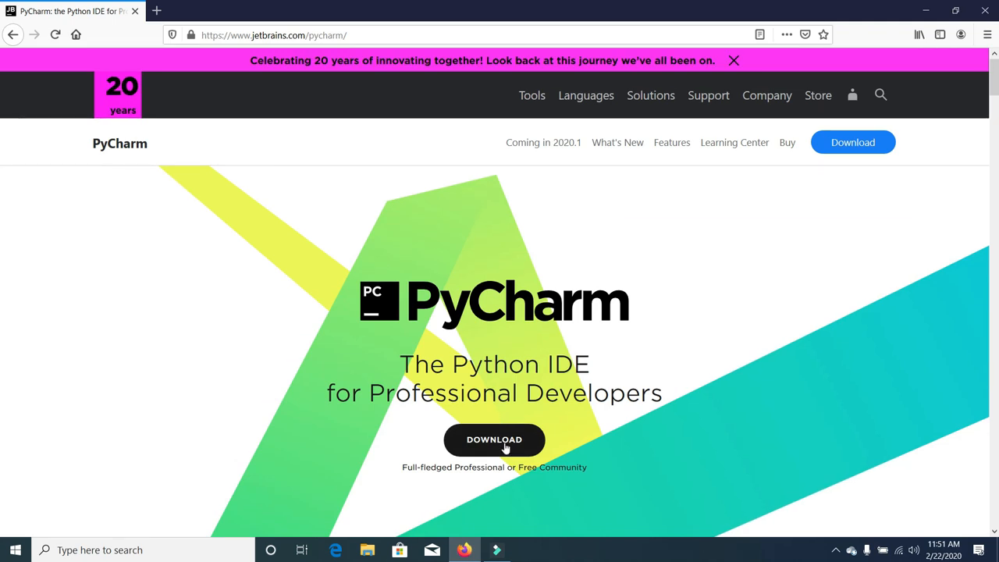
click(504, 445)
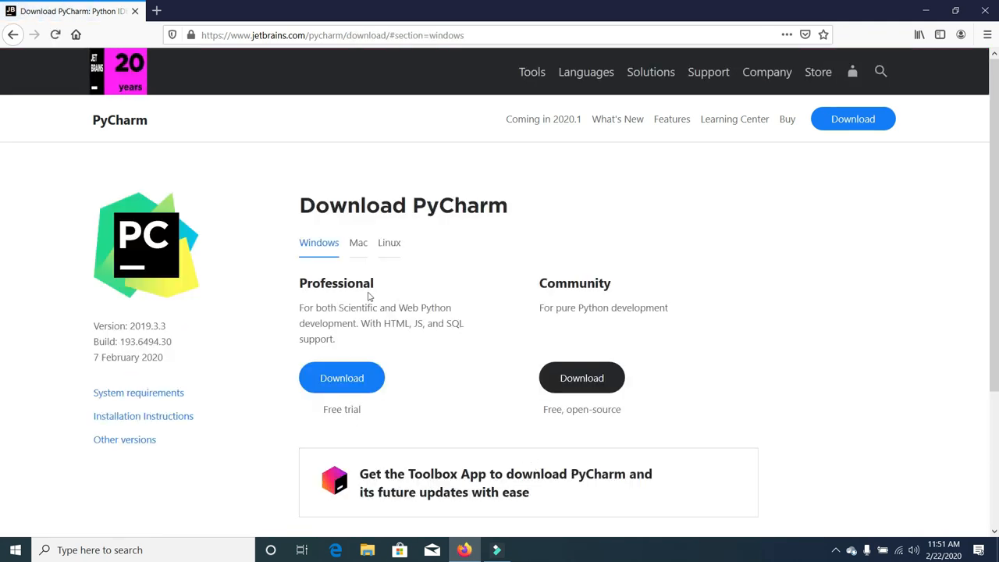
- Highlight the Professional and Community edition names, request the Community download for Windows, and cancel it in the download manager
double_click(317, 281)
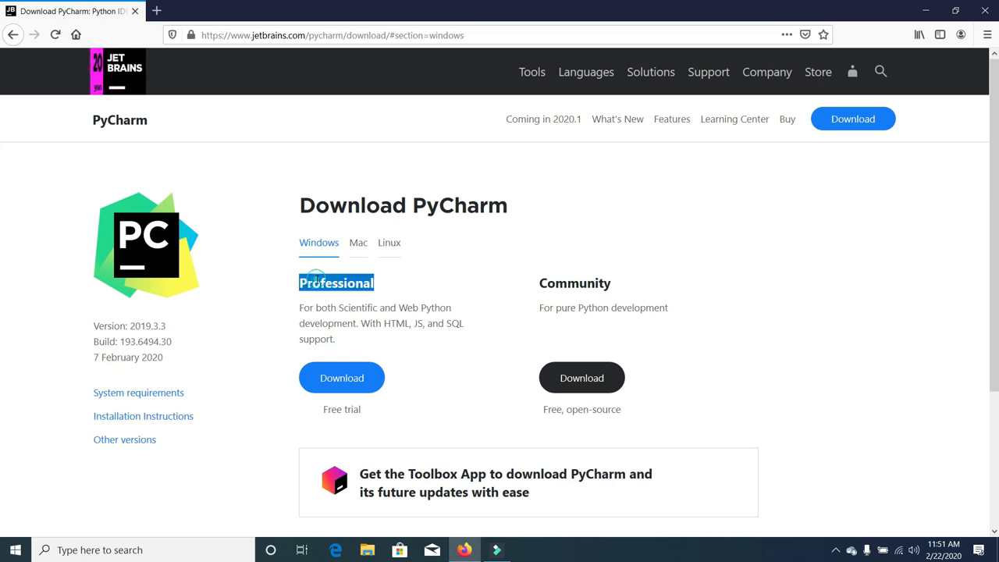
double_click(565, 283)
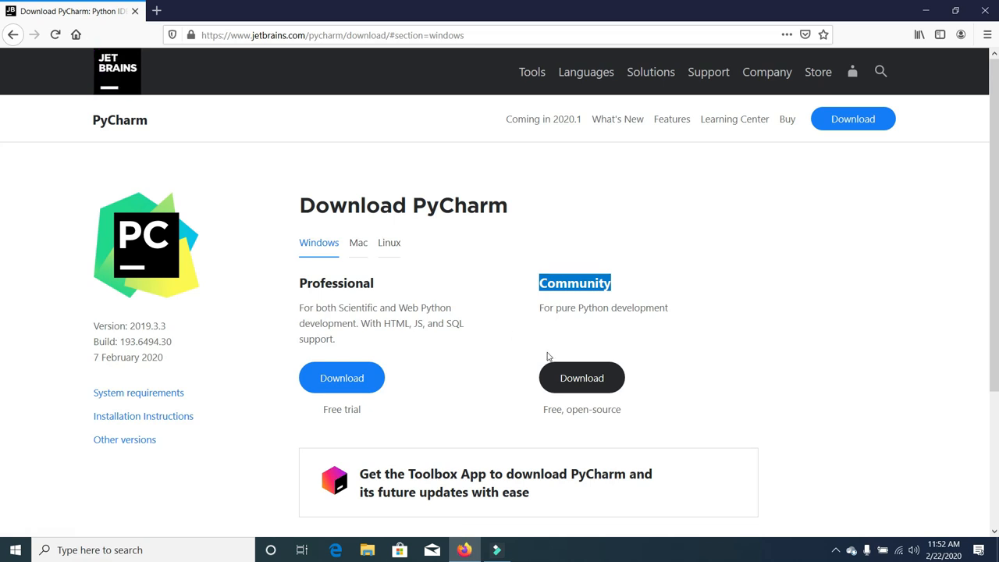
click(563, 371)
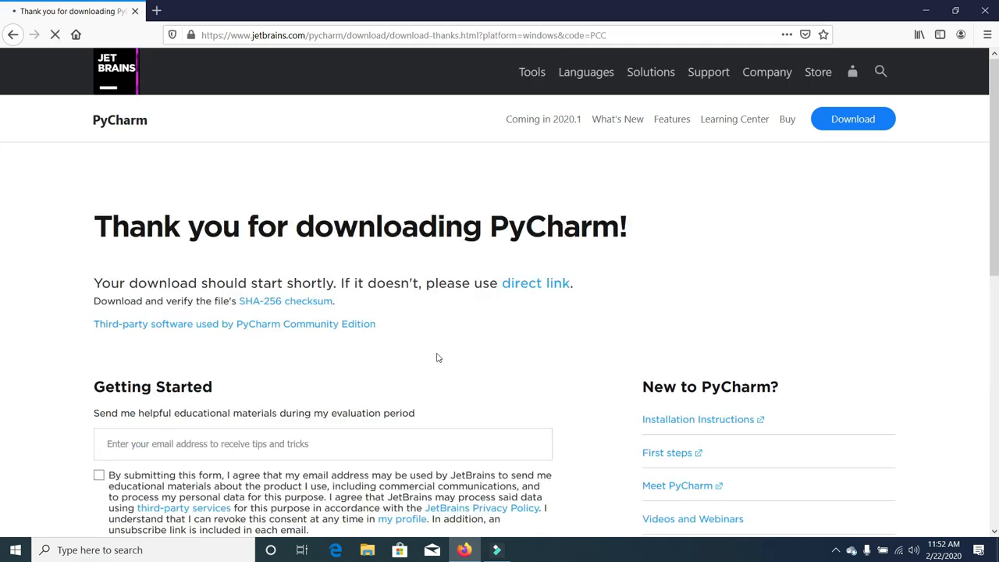
click(578, 331)
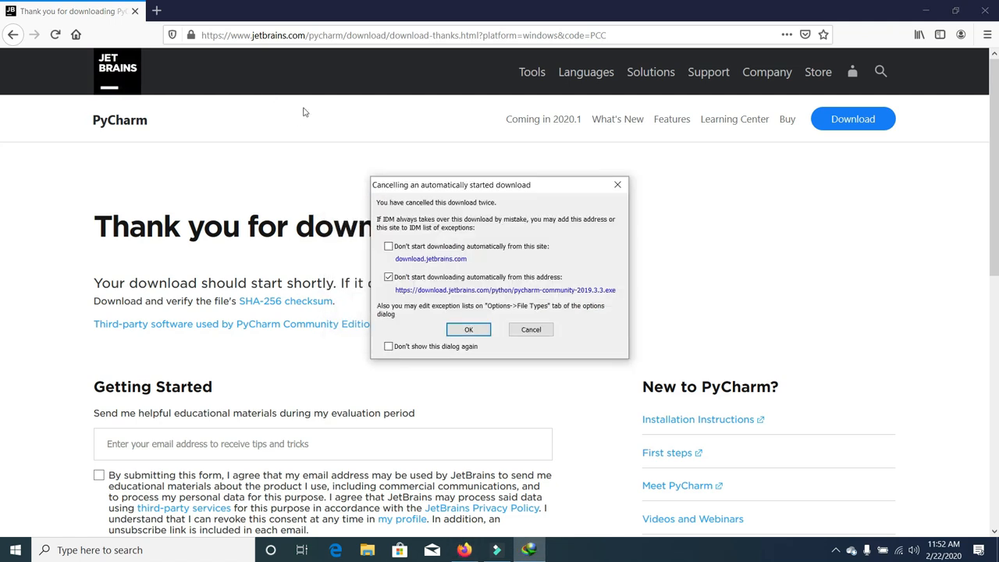
click(530, 331)
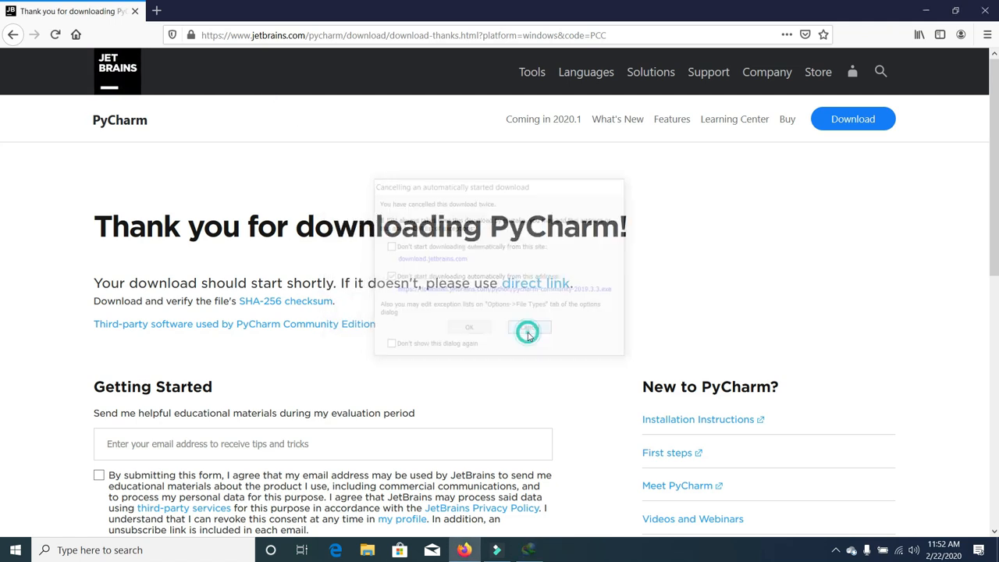
click(300, 35)
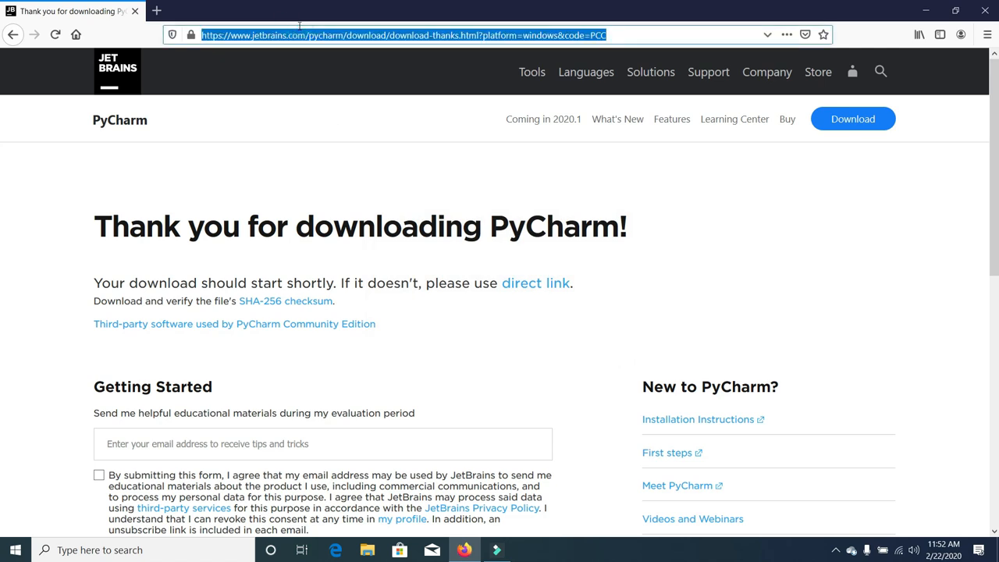
text(www.g)
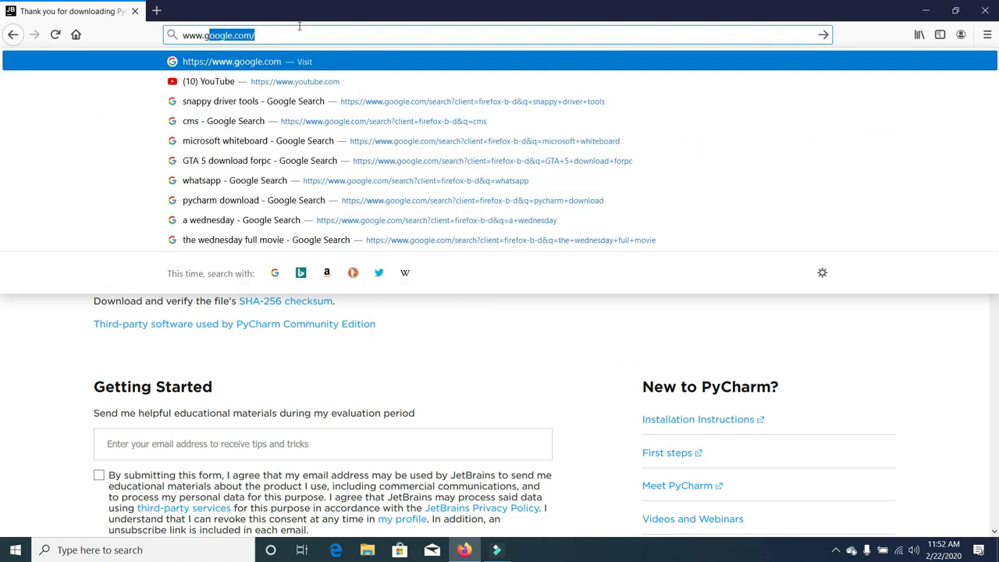
text(oogle.com)
key(Return)
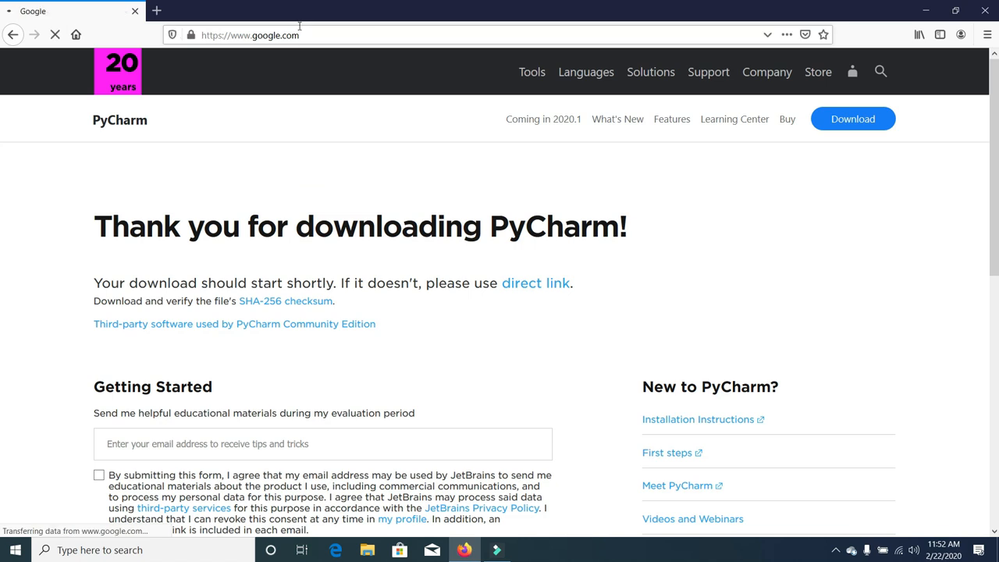
text(pyt)
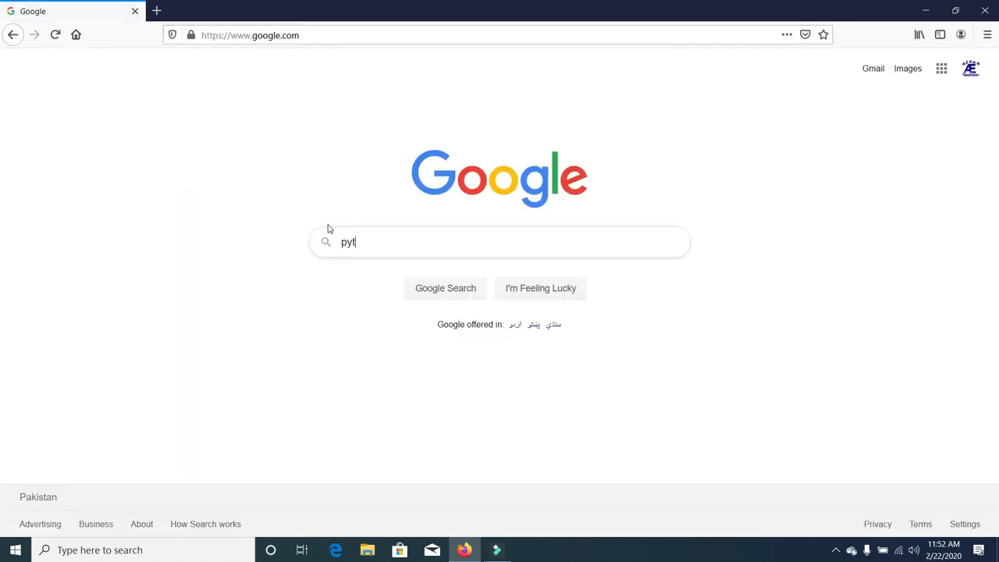
text(hon downoad)
key(BackSpace)
key(BackSpace)
key(BackSpace)
text(load)
key(Return)
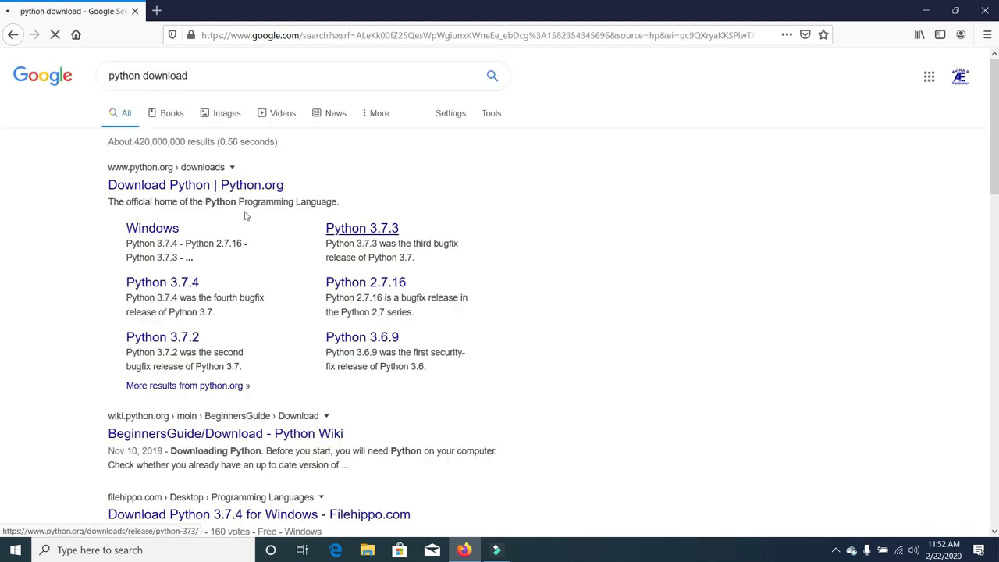
- Open the python.org downloads page, request the Python 3.8.1 download, and cancel the duplicate download
click(238, 195)
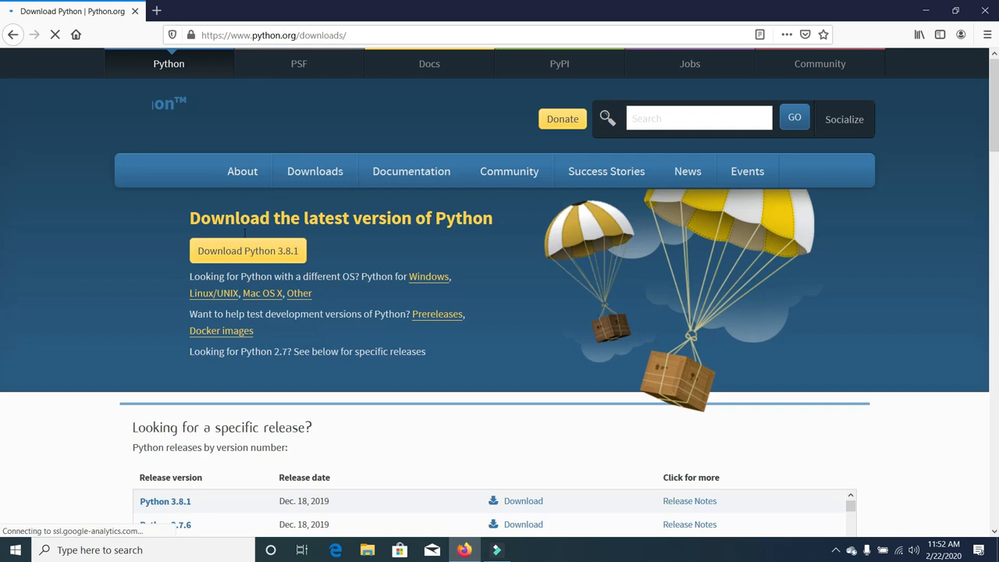
click(248, 252)
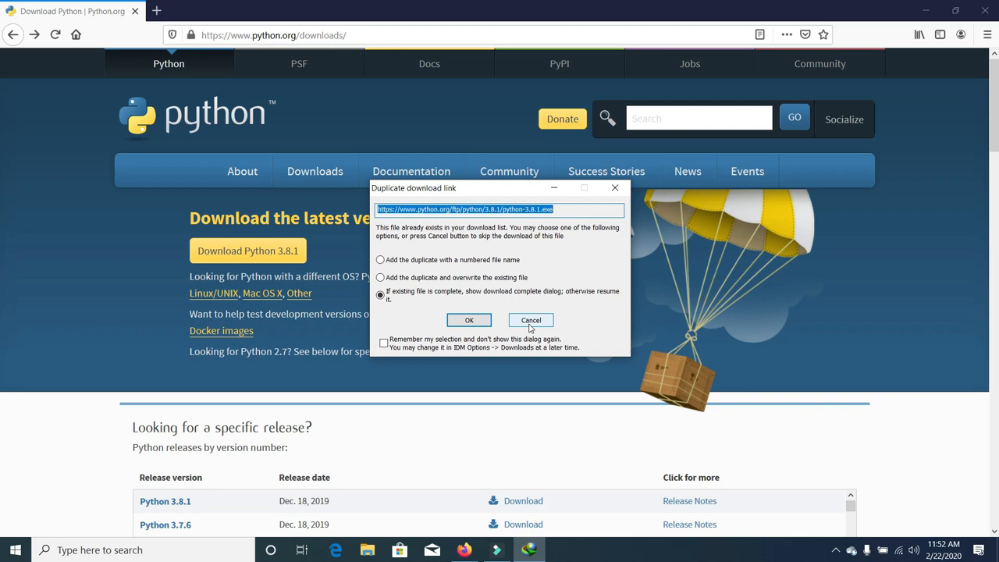
click(530, 323)
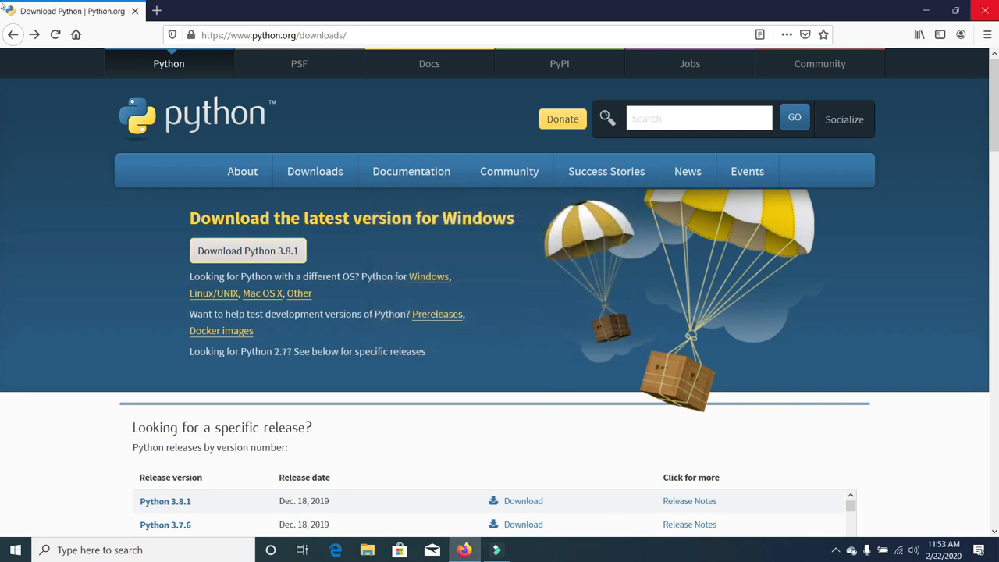
- Close the browser and launch the pycharm-community-2019.3.3 installer from the Programs folder in Downloads
click(991, 6)
double_click(23, 23)
click(47, 106)
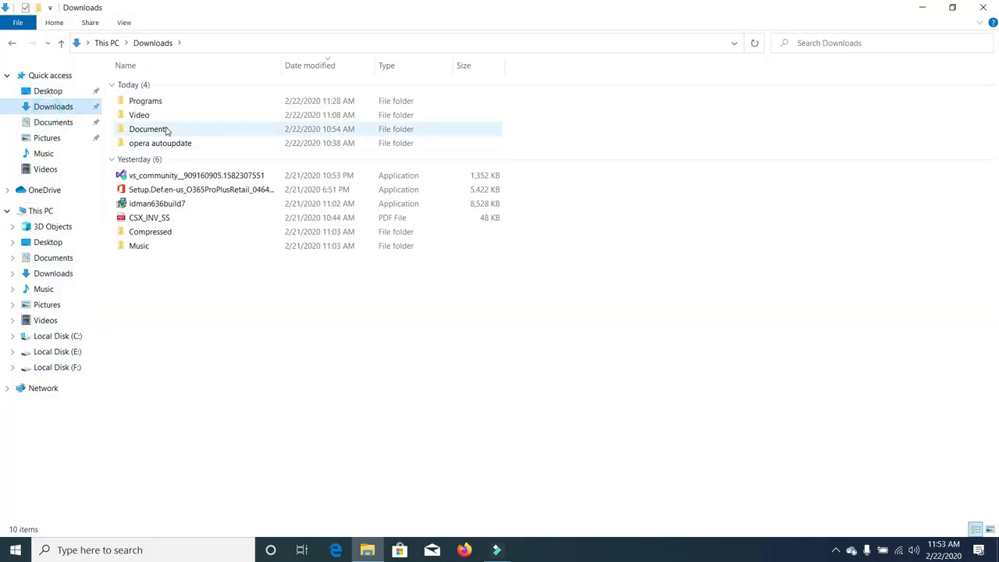
double_click(168, 102)
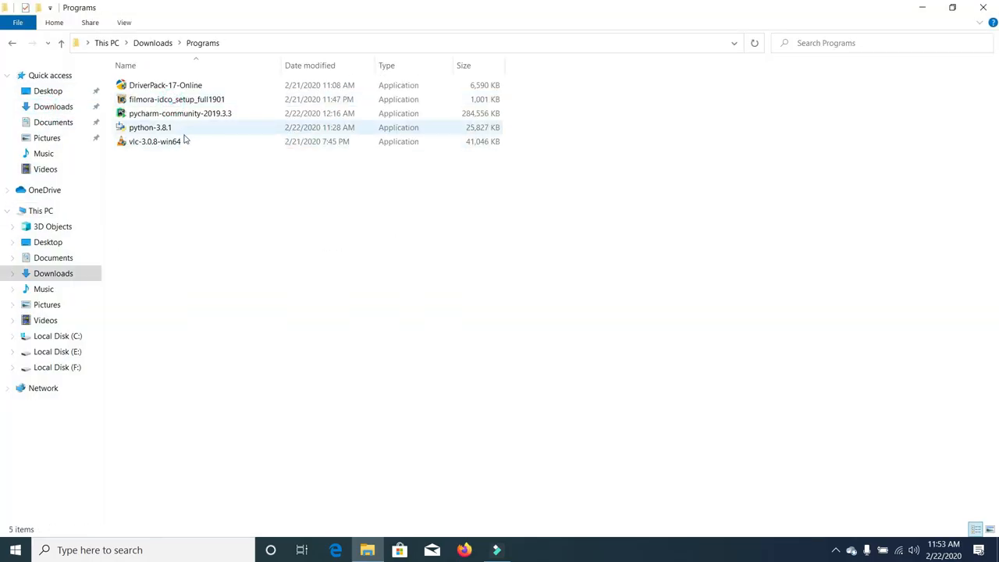
double_click(188, 116)
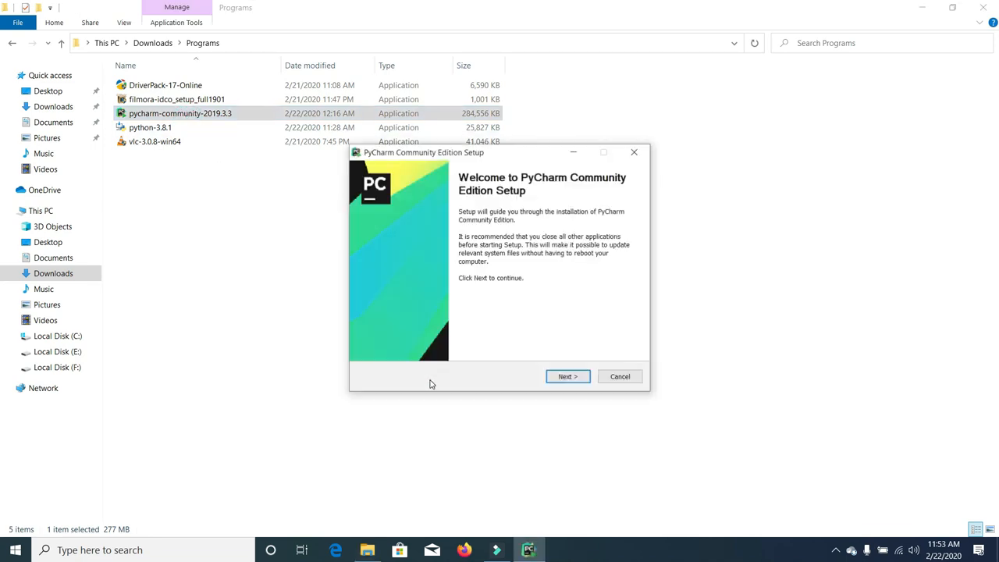
- Install PyCharm Community in the default folder with a 64-bit launcher desktop shortcut and the JetBrains Start Menu folder, and finish setup
click(555, 381)
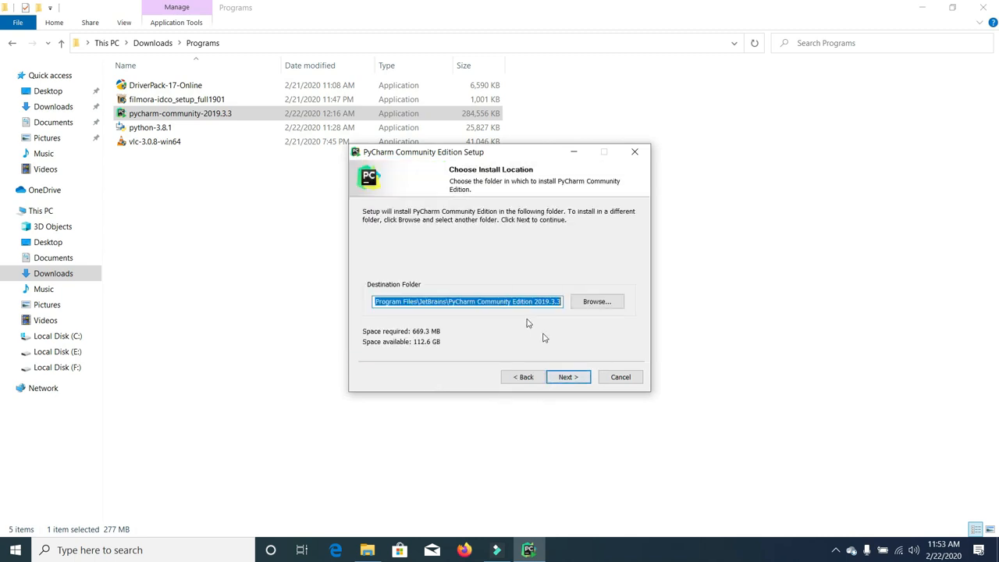
click(563, 377)
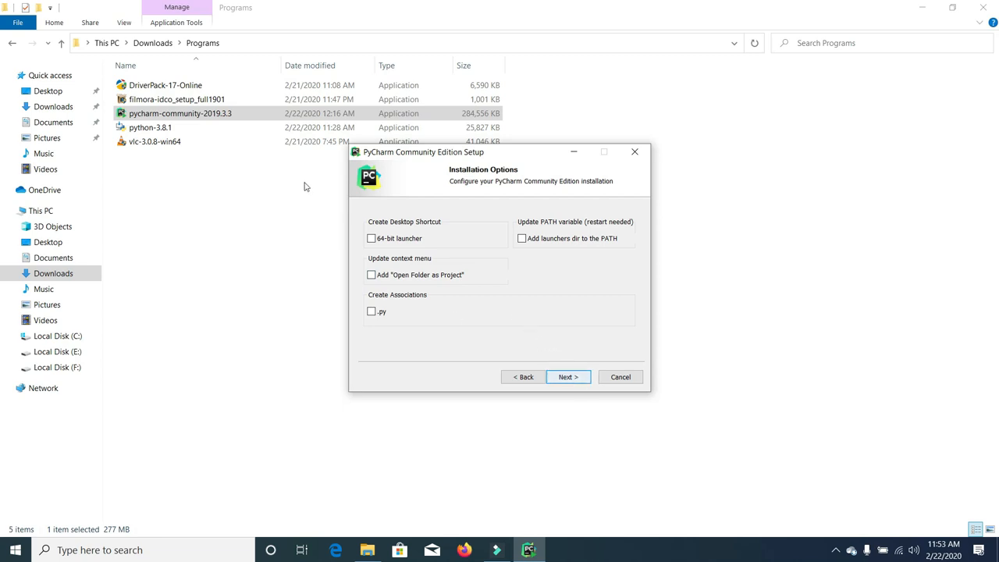
click(372, 238)
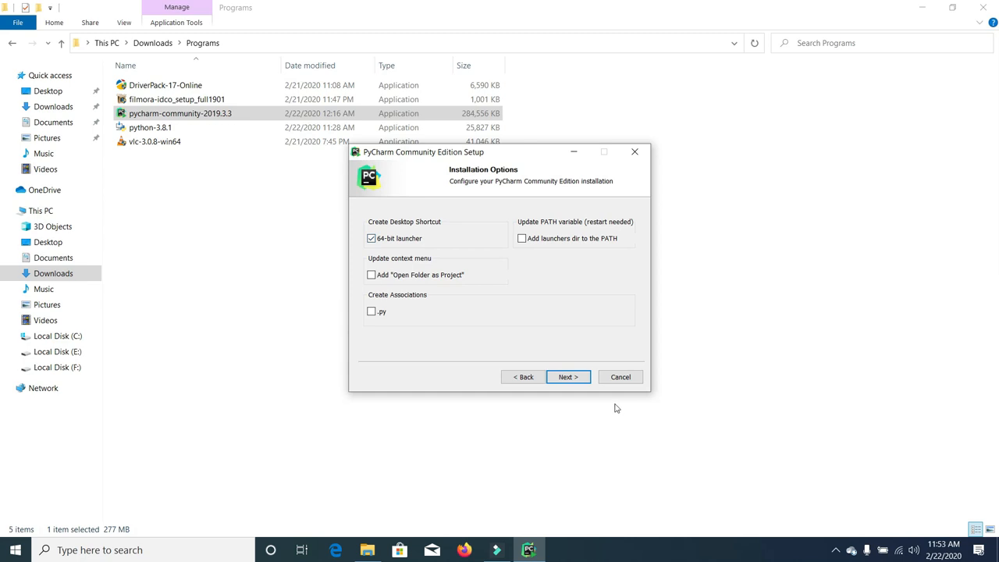
click(567, 377)
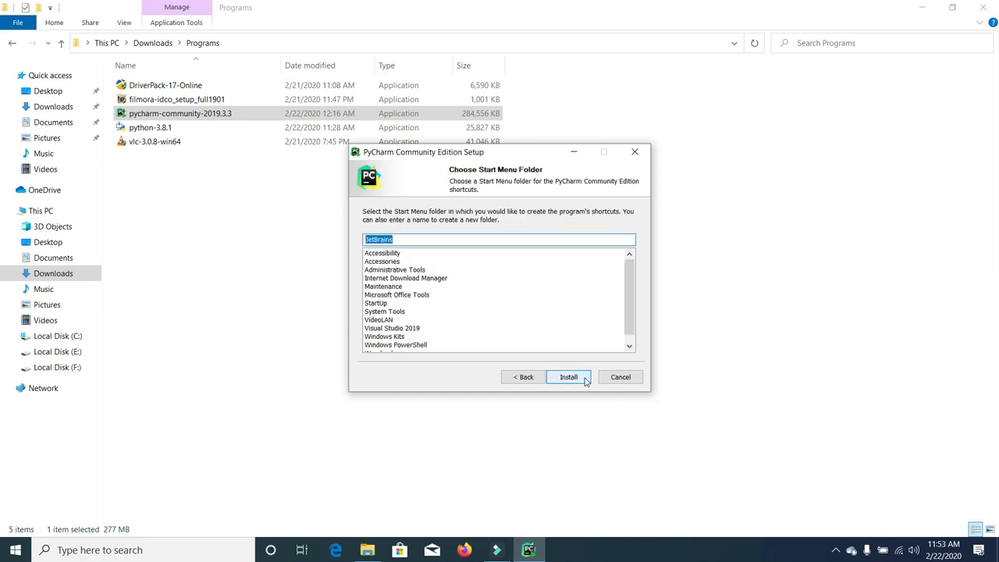
click(585, 380)
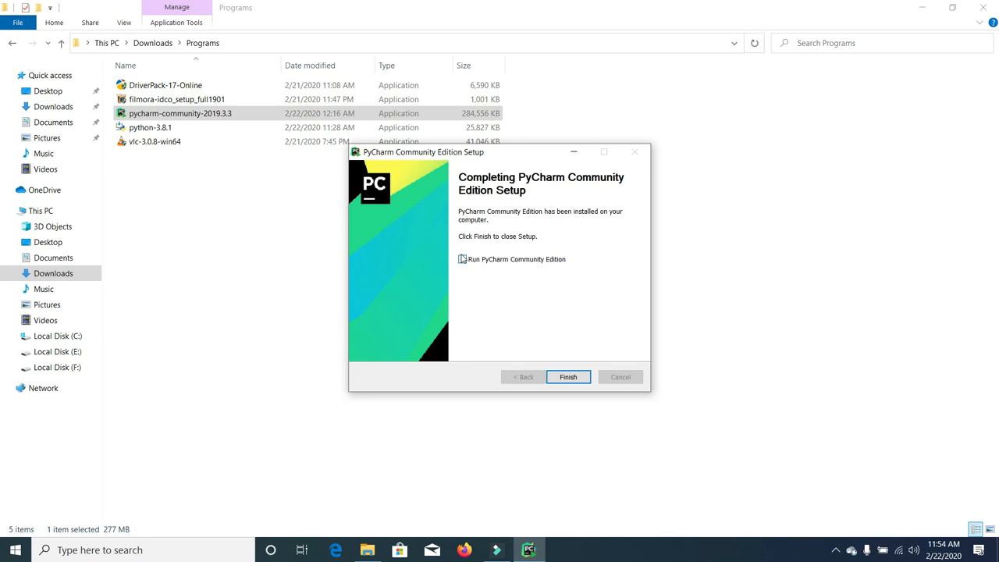
click(580, 382)
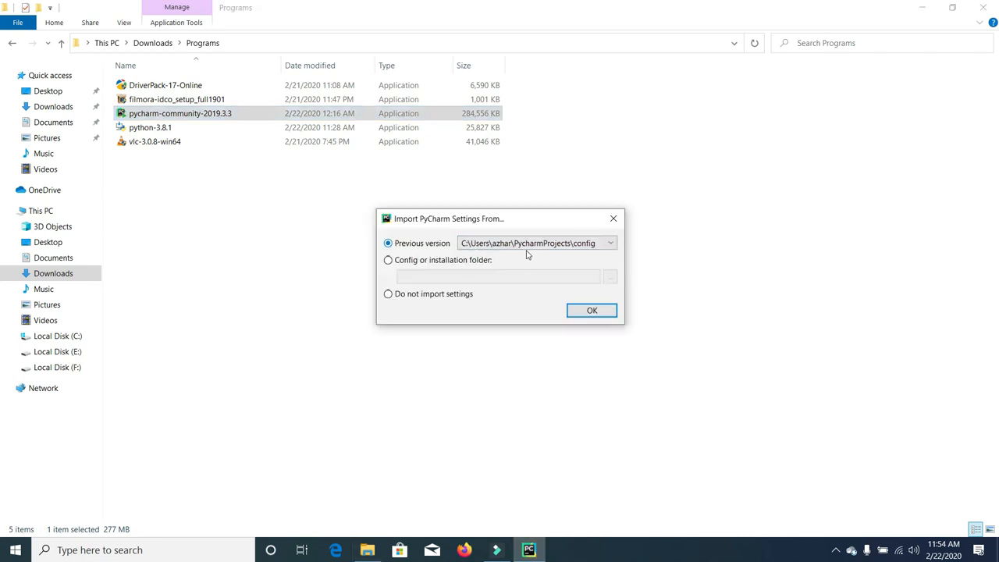
- Complete PyCharm's first-run setup without importing settings, using the Light theme and no featured plugins
click(458, 299)
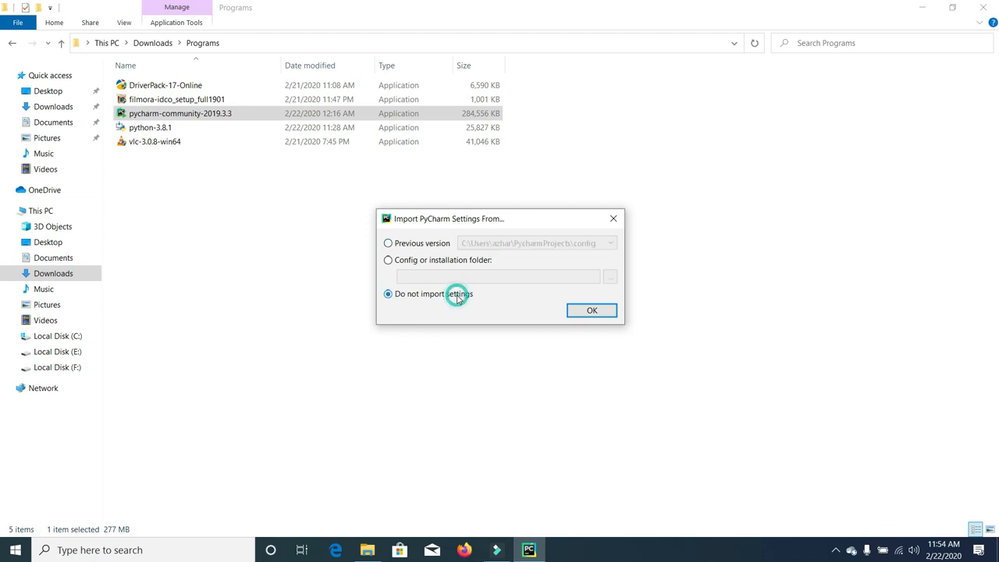
click(592, 311)
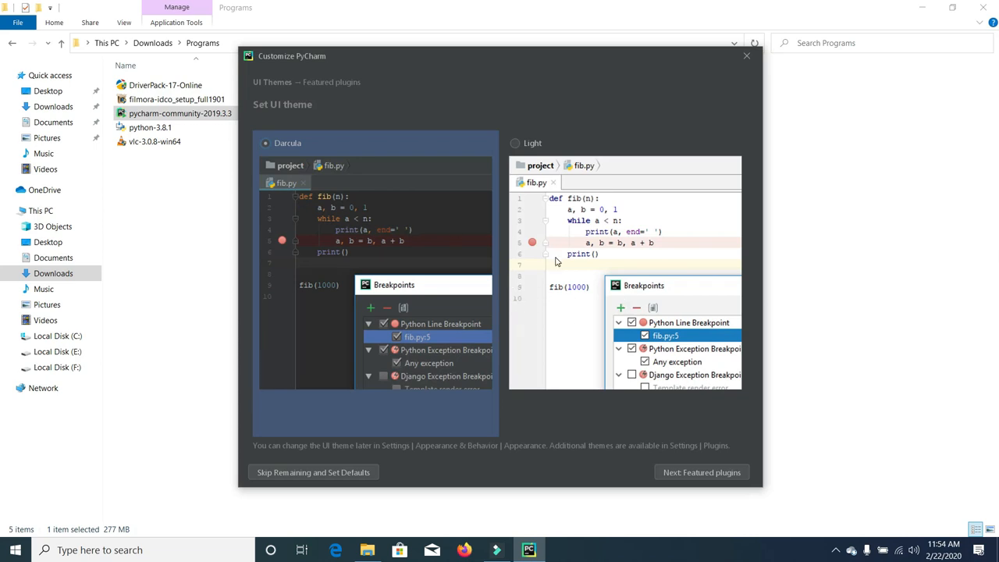
click(556, 262)
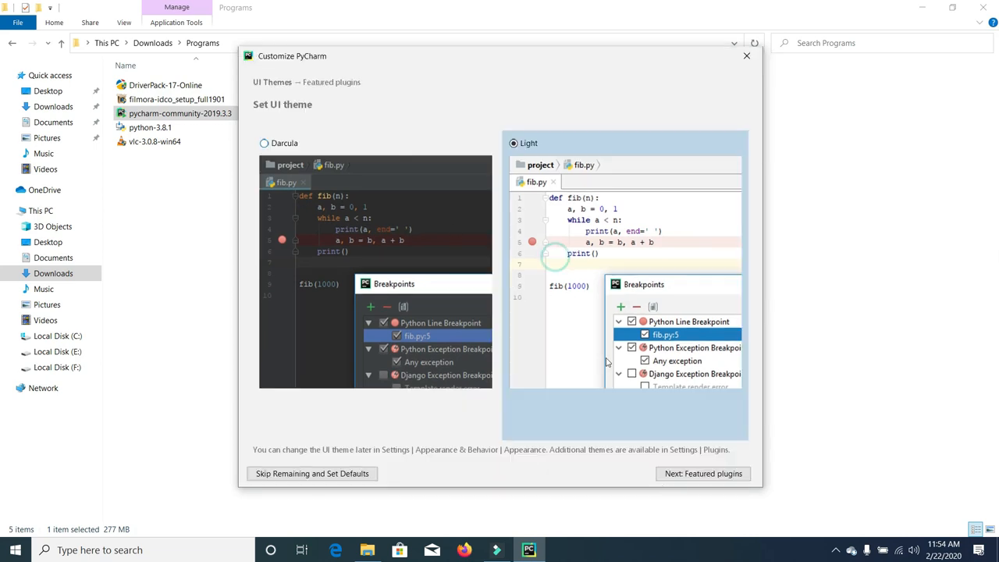
click(741, 478)
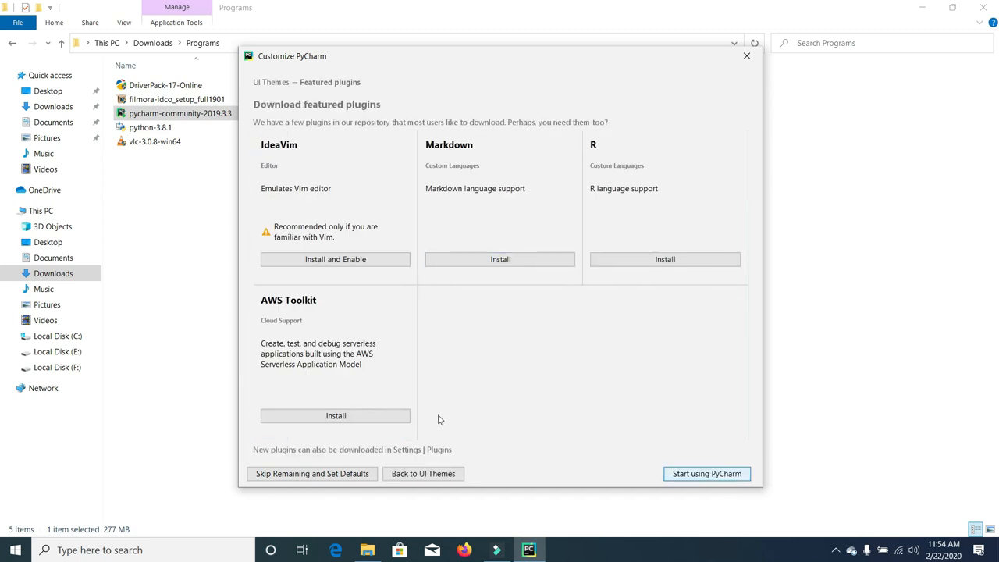
click(700, 475)
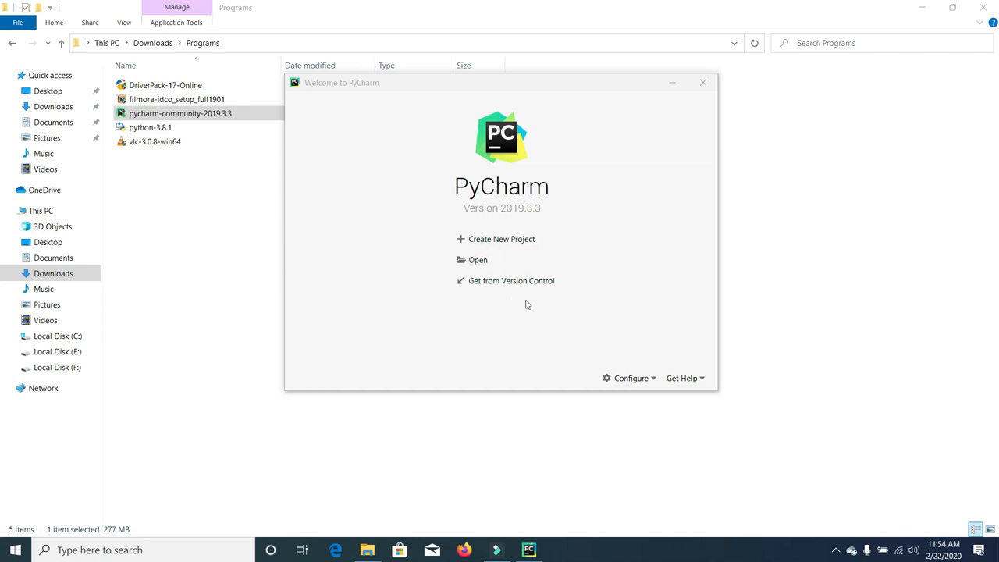
- Start a new PyCharm project and name its folder Python Course in the default PycharmProjects location
click(523, 244)
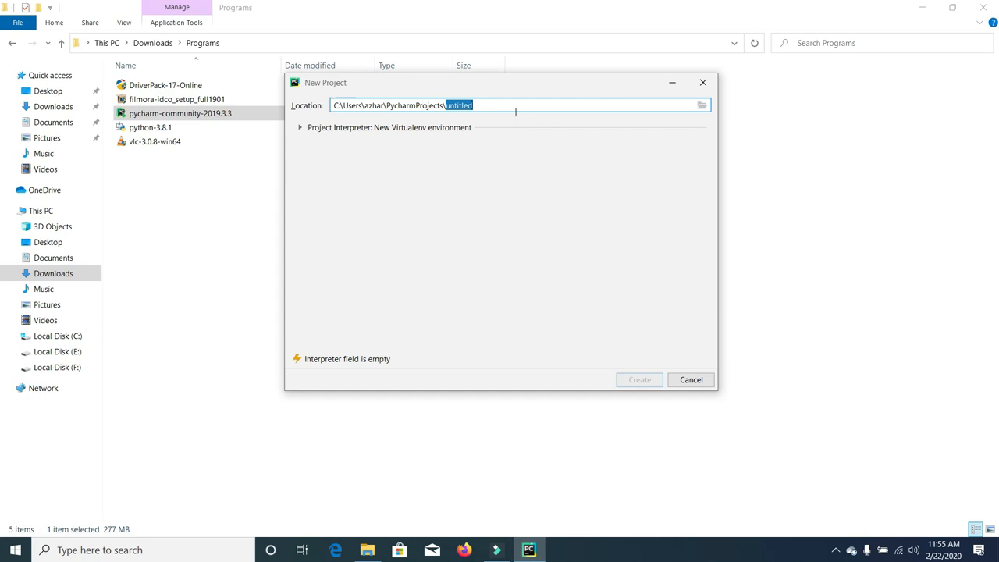
text(Python Cours)
- Run the python-3.8.1 installer, install Python 3.8.1 (32-bit) with the default settings, and close the finished setup
double_click(182, 131)
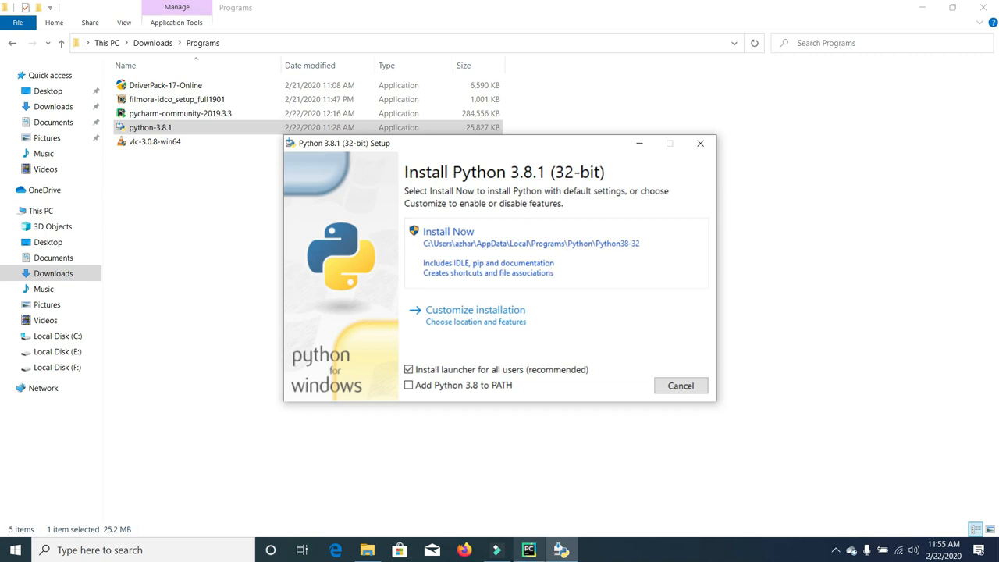
mouse_move(531, 550)
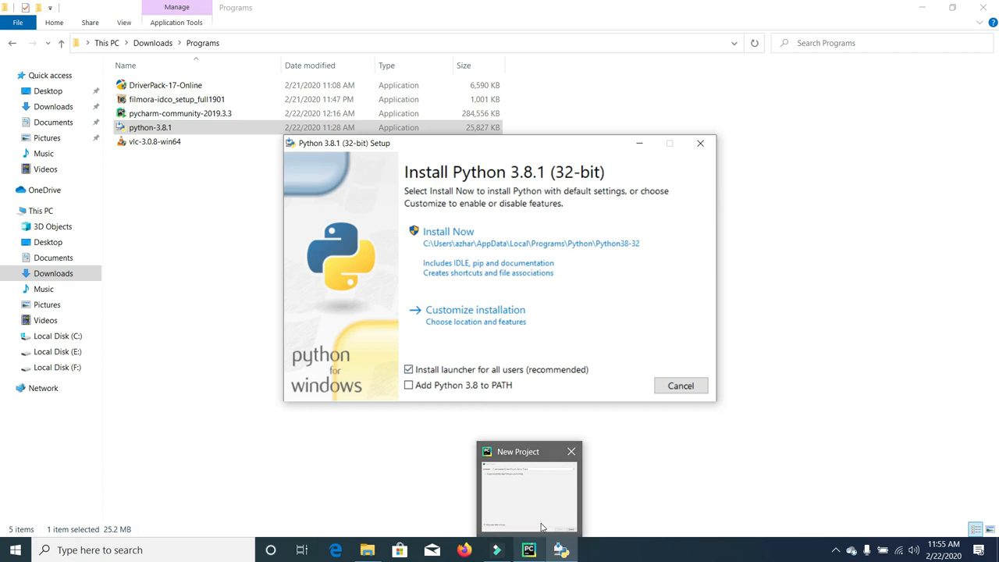
click(544, 524)
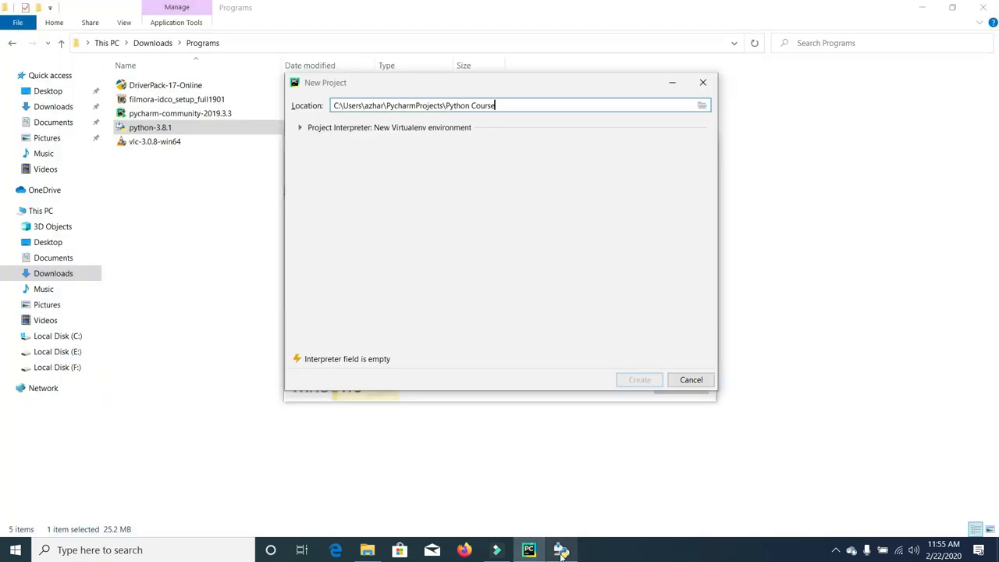
click(562, 550)
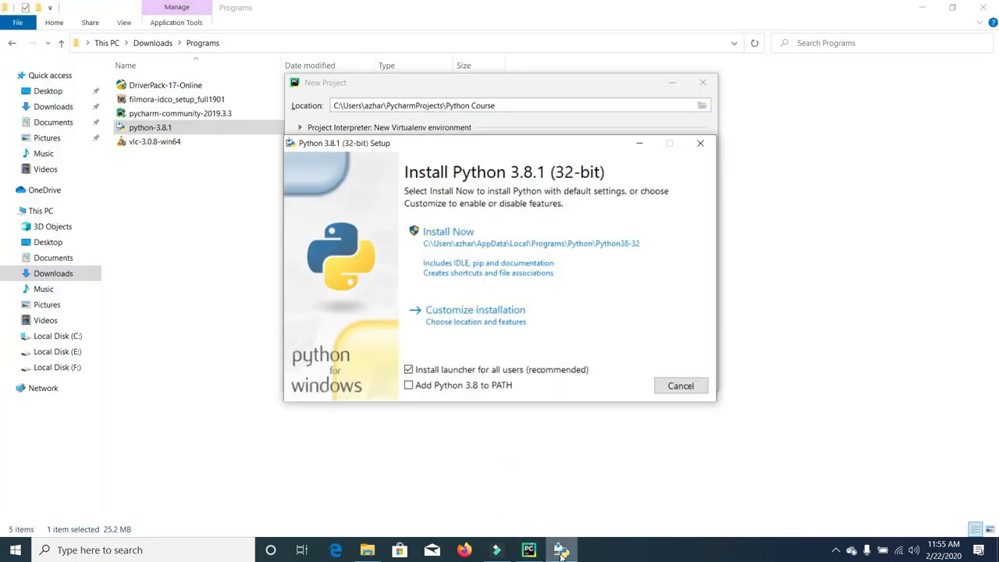
click(532, 278)
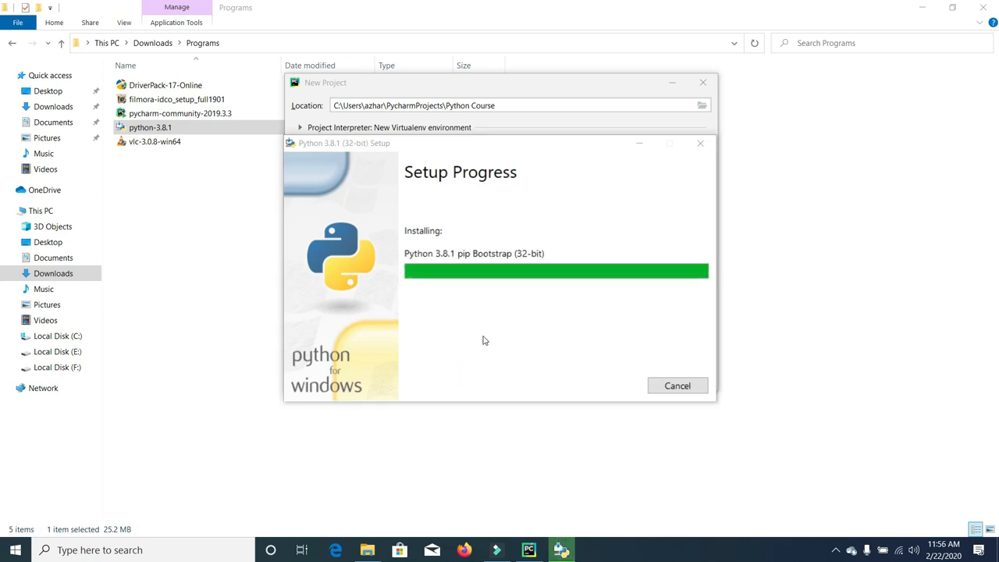
click(681, 386)
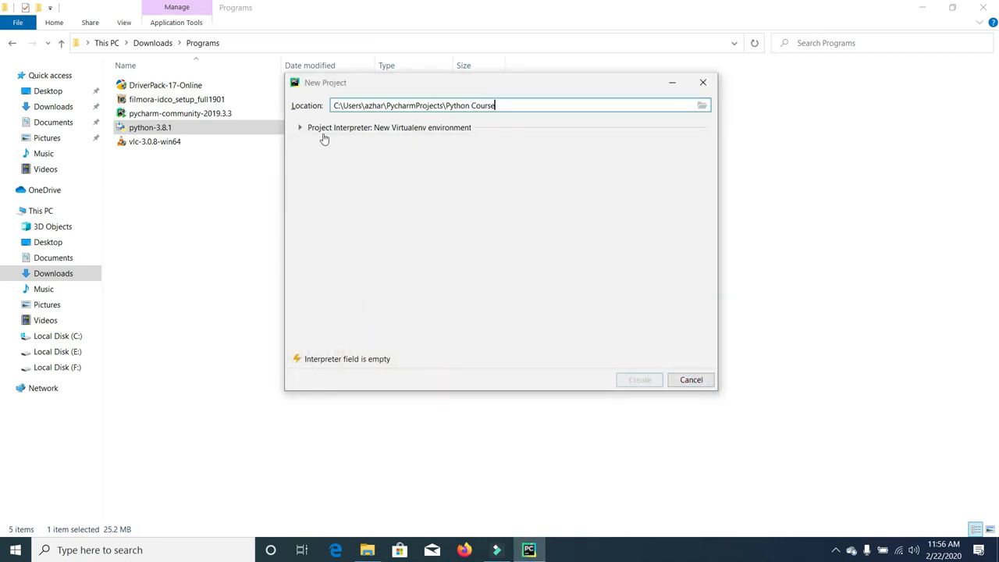
- Set the new project to use an existing interpreter, choosing python.exe from the Python38-32 folder under AppData\Local\Programs\Python
click(323, 129)
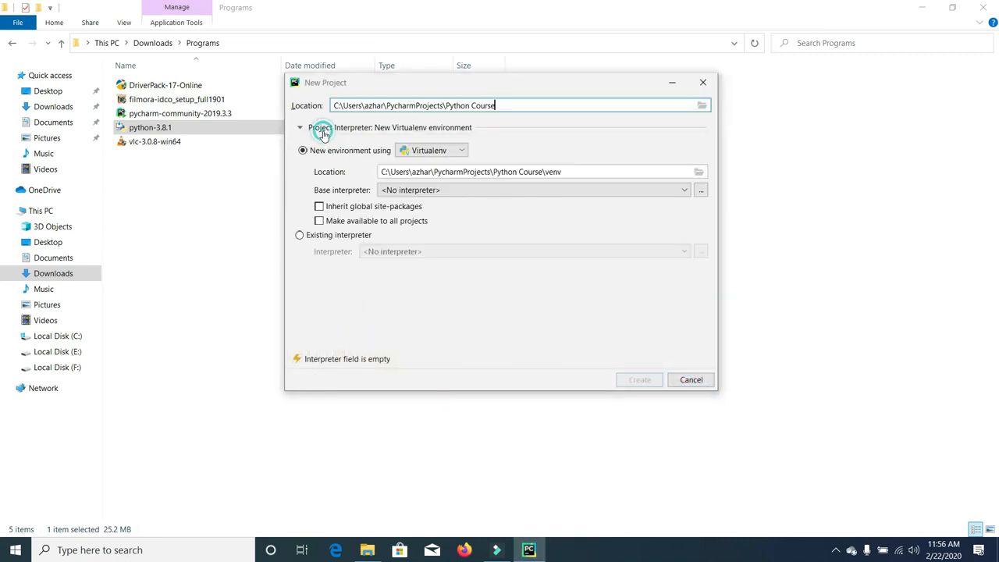
click(305, 238)
click(701, 252)
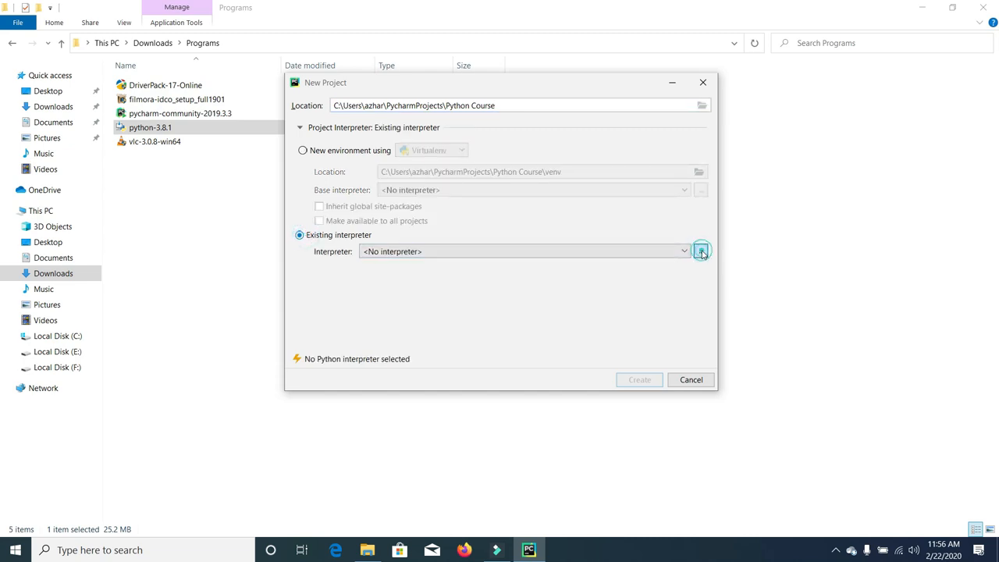
click(755, 81)
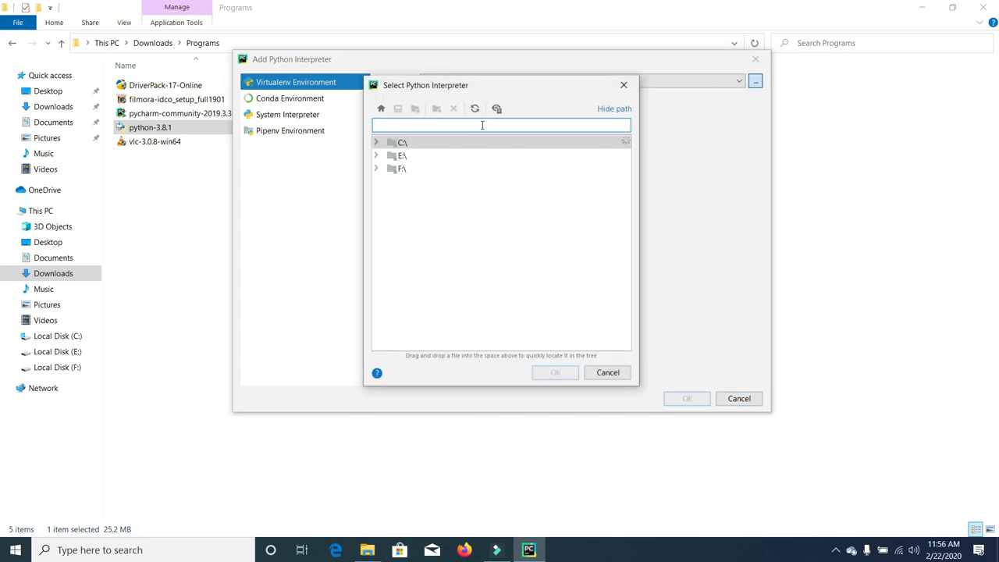
click(483, 125)
text(Users\azhar\AppData\Local\Programs\Python\)
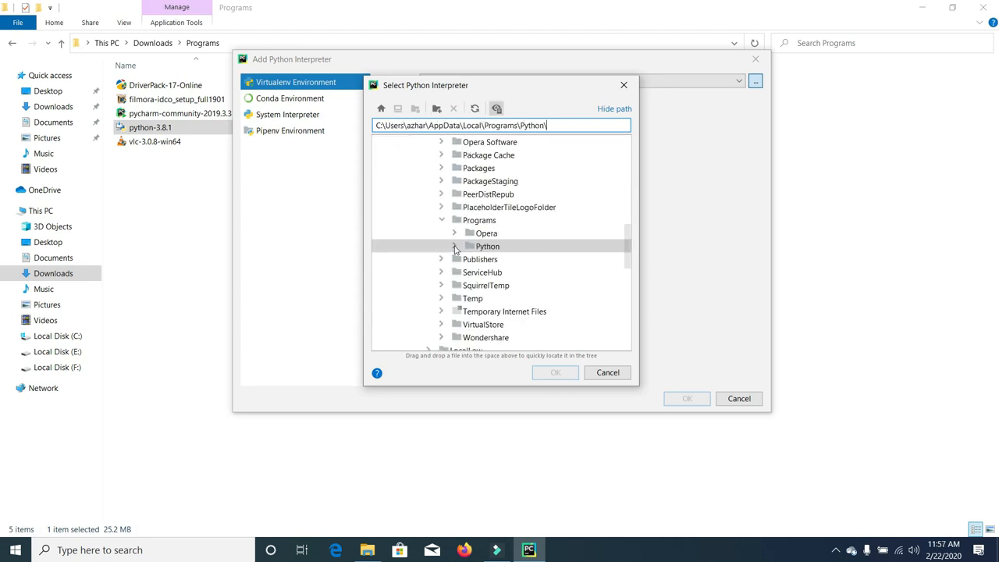
click(454, 247)
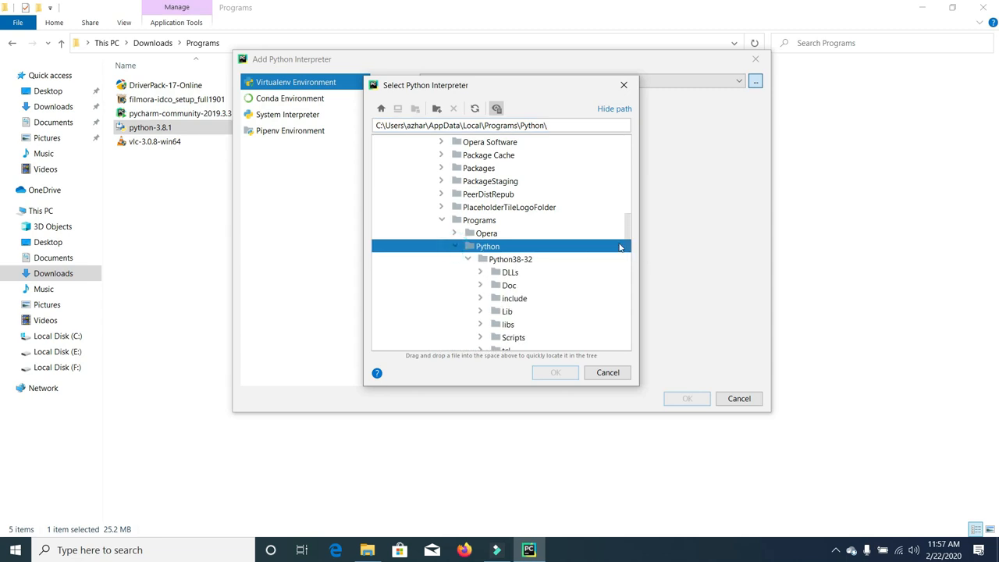
drag(632, 225, 631, 245)
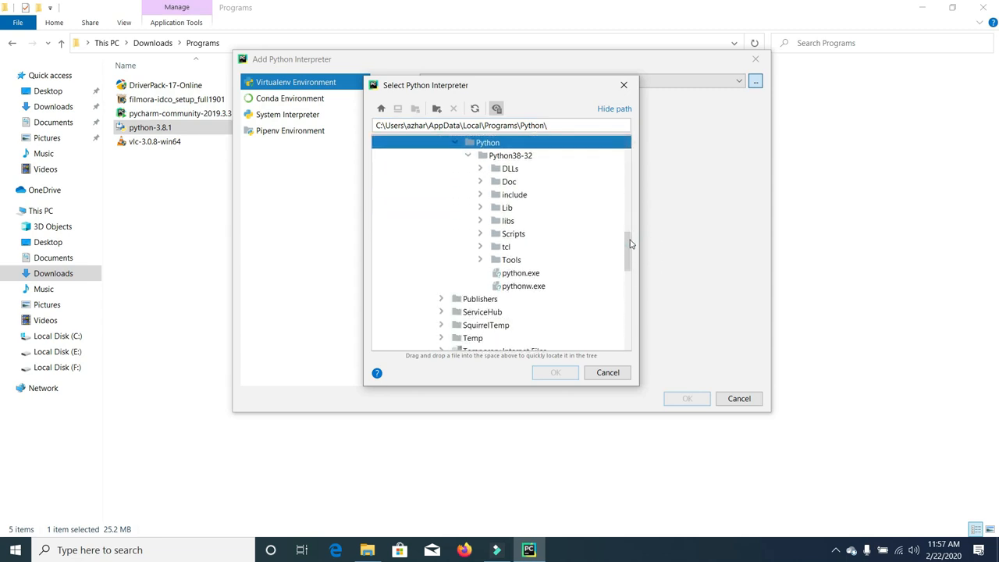
click(535, 275)
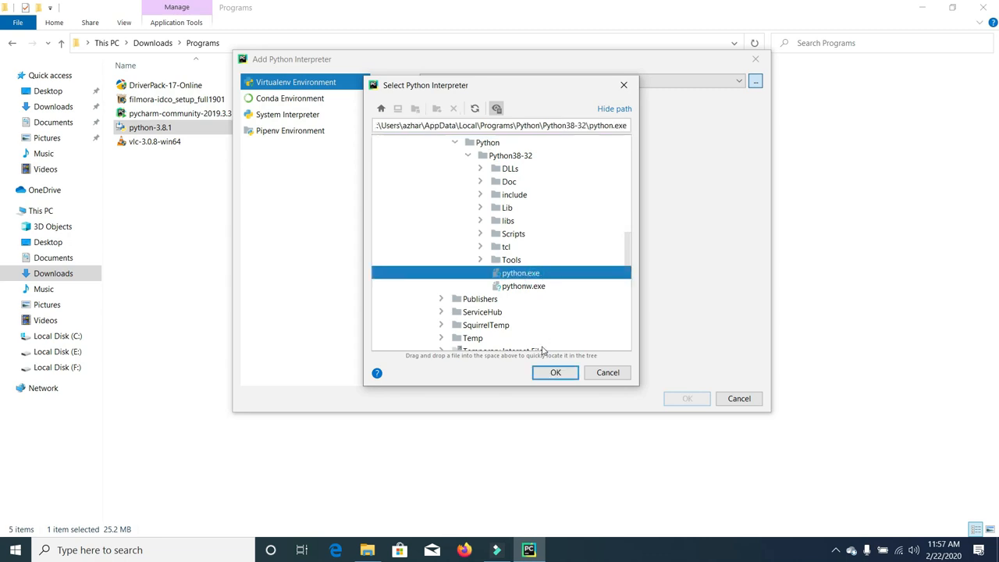
click(554, 373)
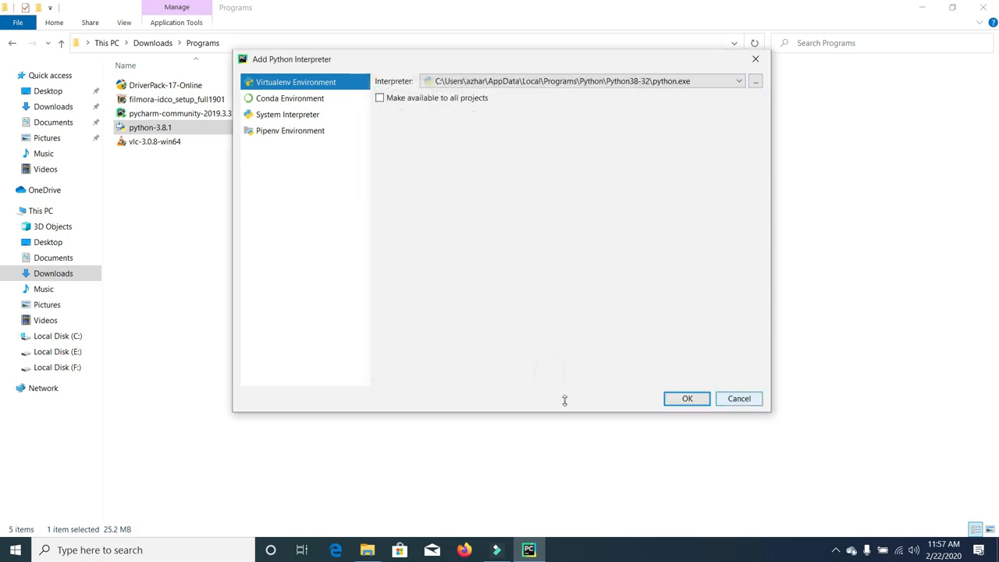
click(669, 398)
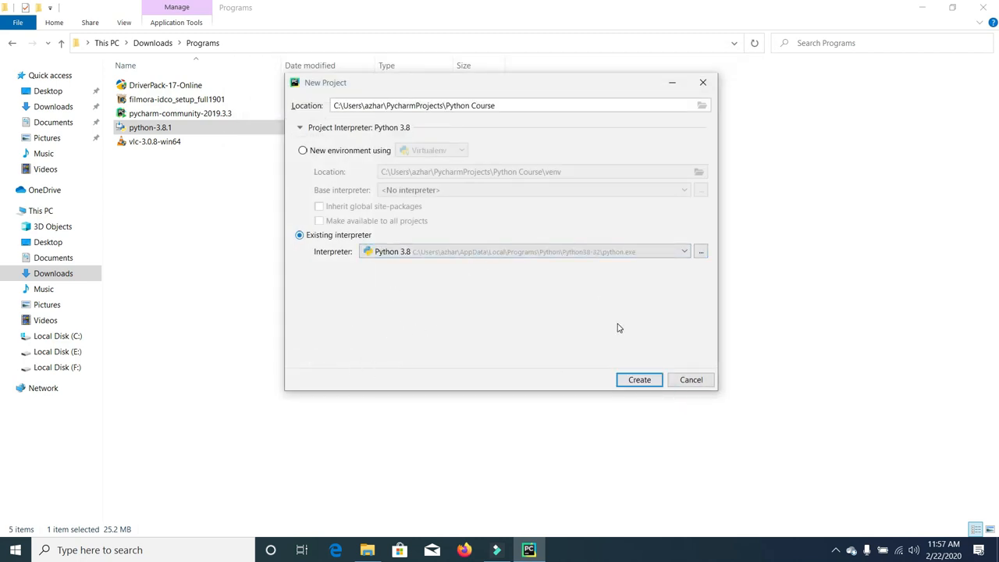
- Create the Python Course project without using existing sources, dismiss the Tip of the Day, and maximize the project window
click(640, 380)
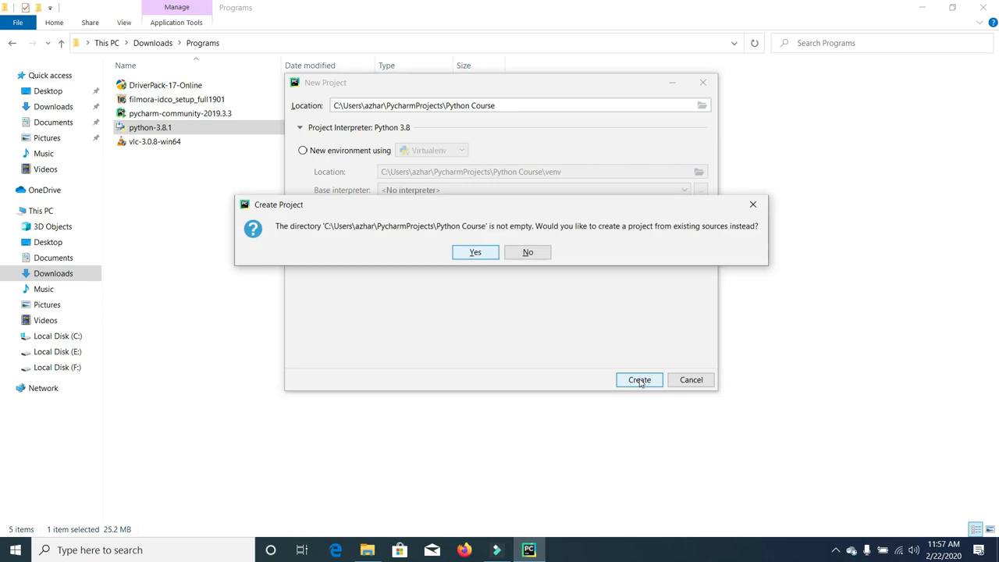
click(513, 256)
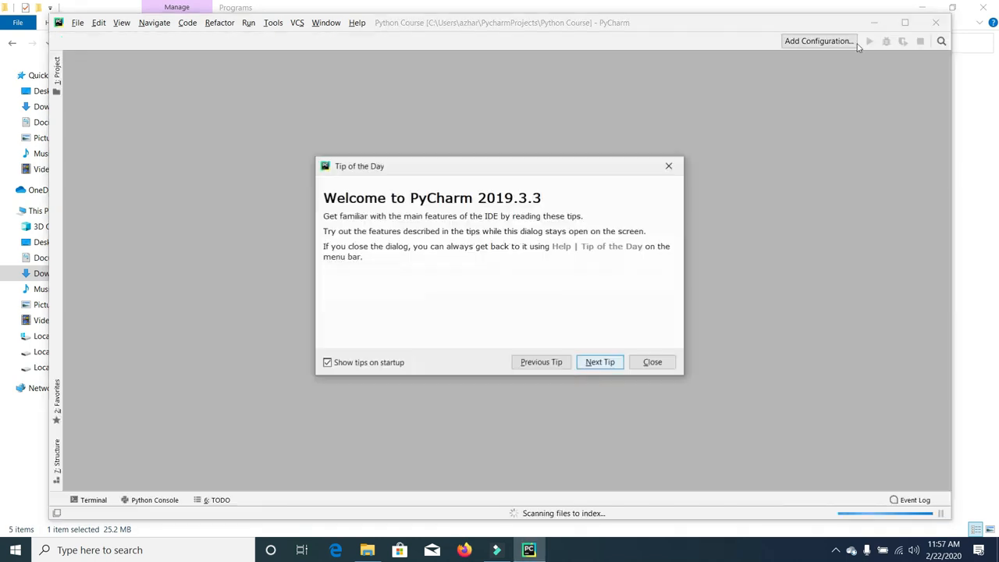
click(654, 361)
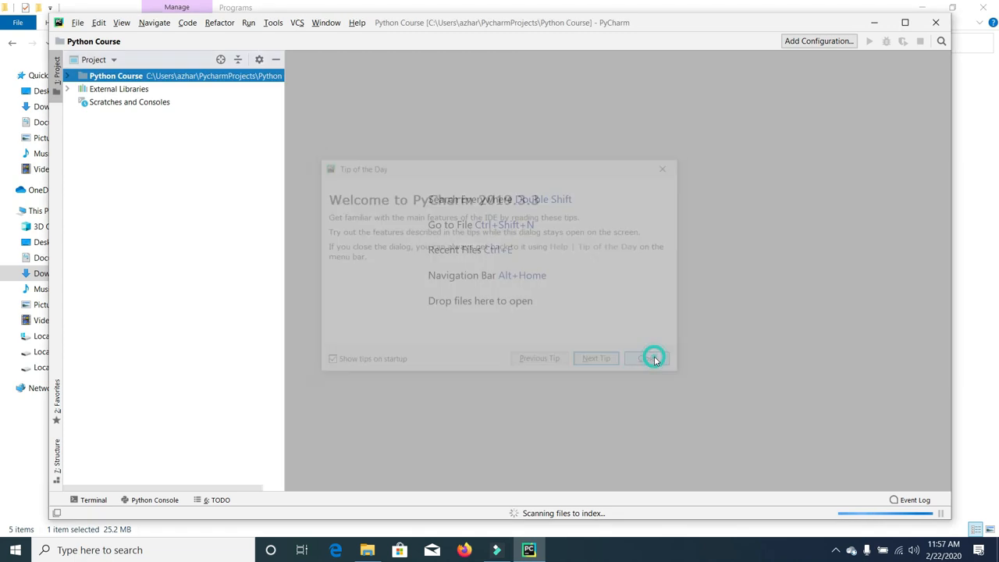
click(907, 25)
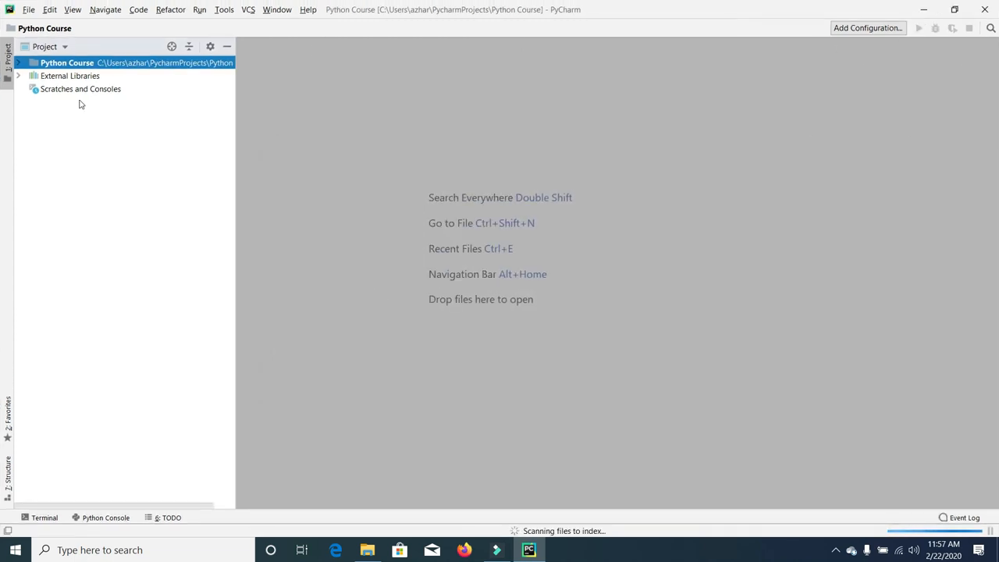
- Add a new plain file named firstFile1 to the Python Course project folder
right_click(139, 70)
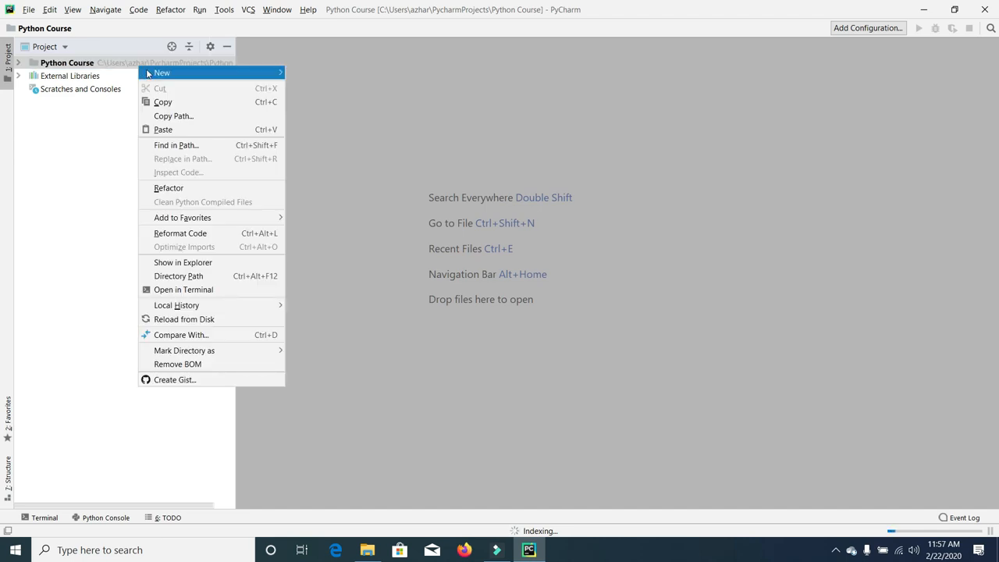
mouse_move(152, 75)
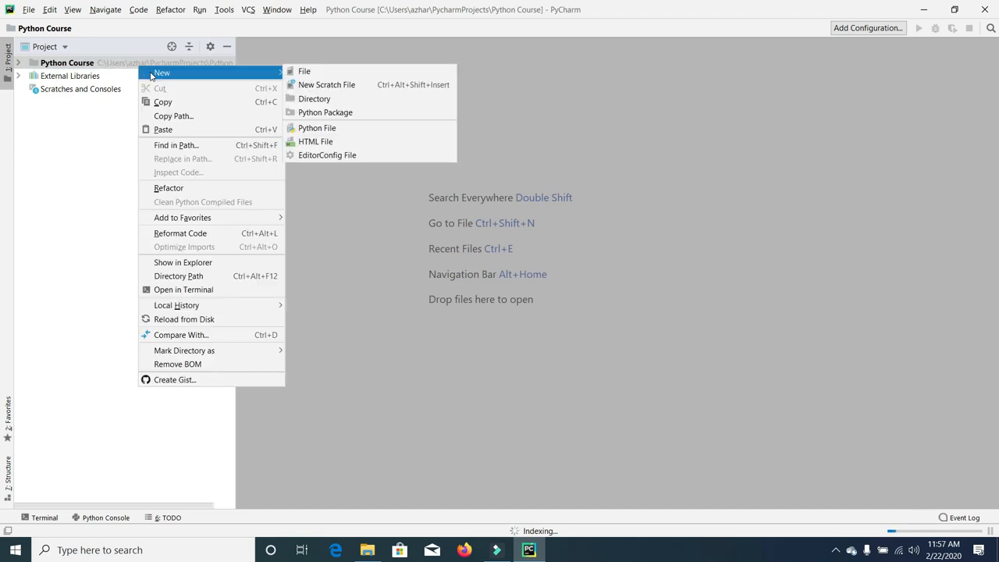
click(303, 75)
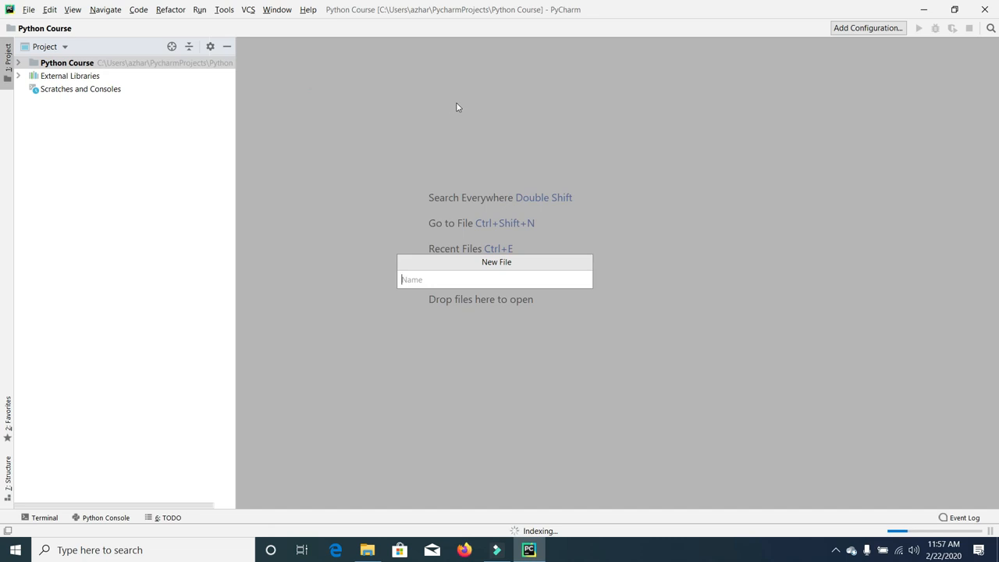
text(firstFile)
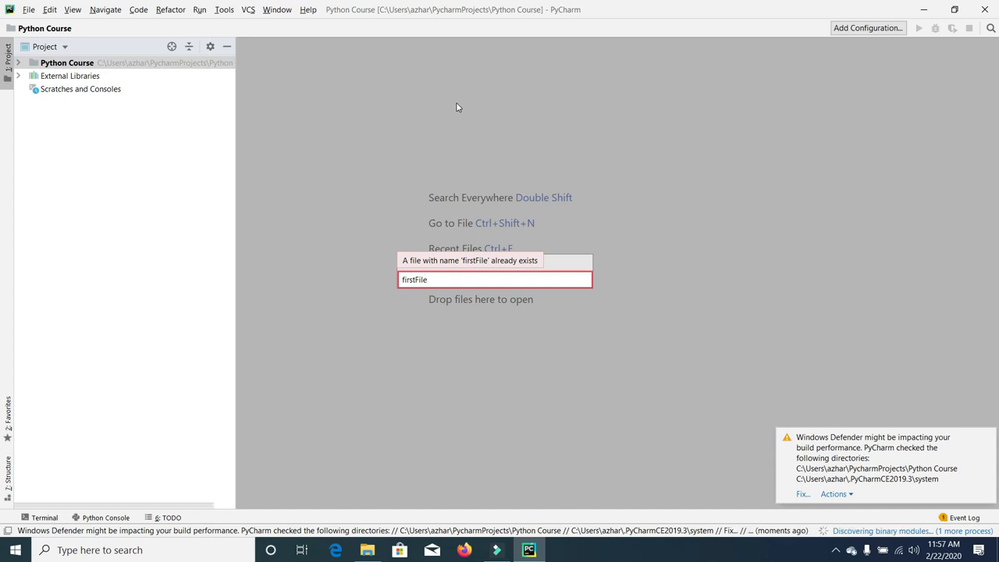
text(1)
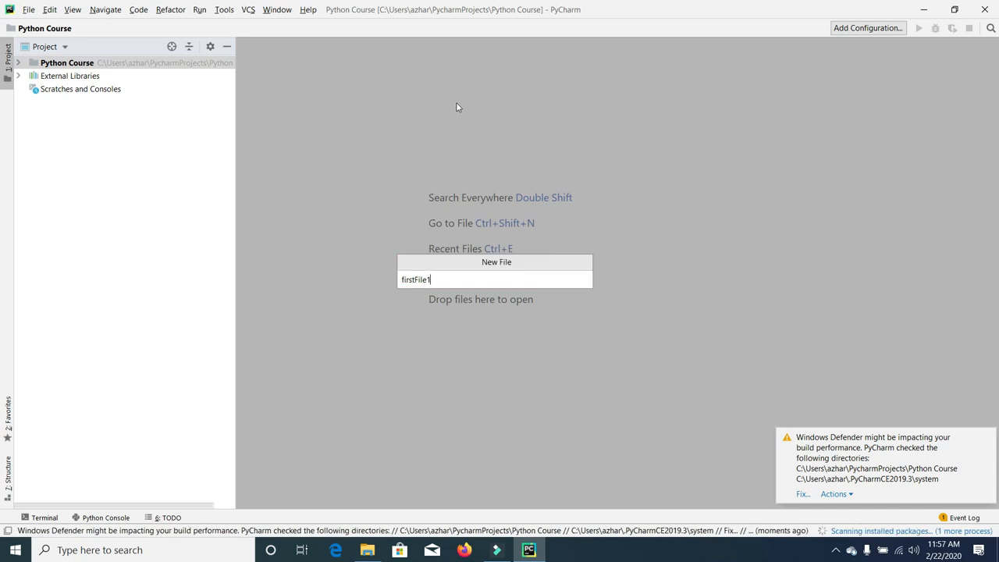
key(Return)
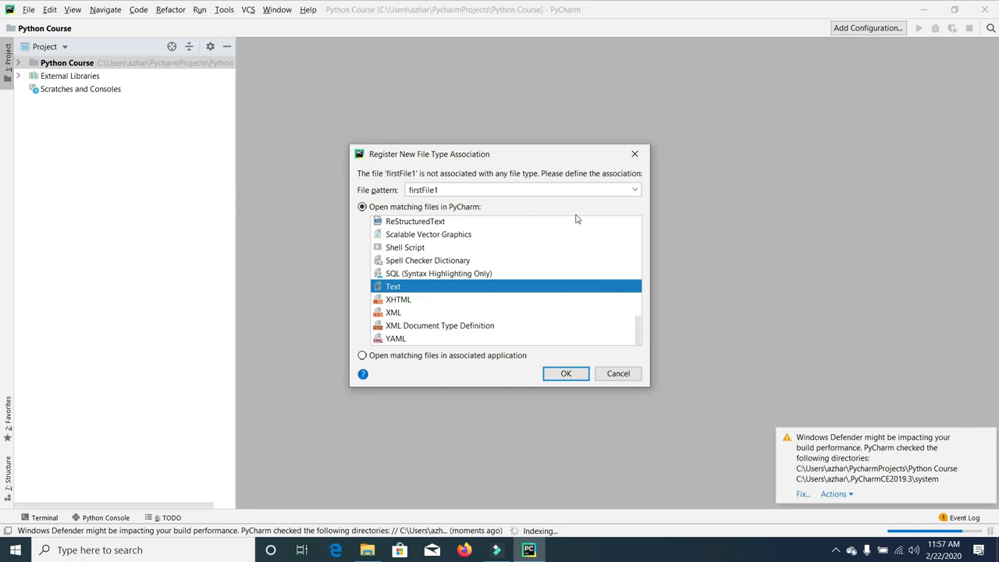
- Associate the firstFile1 file pattern with the Python file type for opening in PyCharm
drag(637, 328, 597, 301)
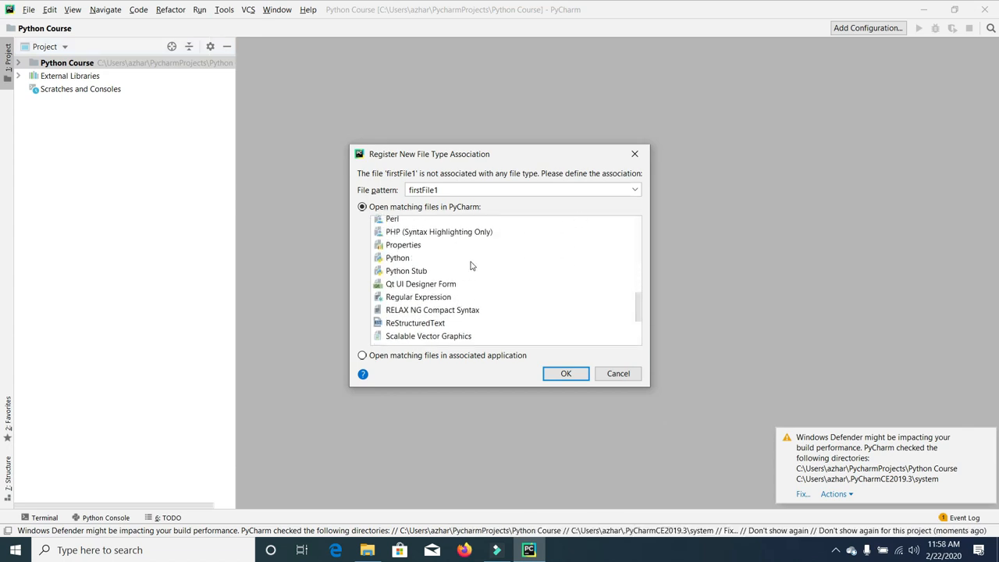
drag(407, 261, 539, 375)
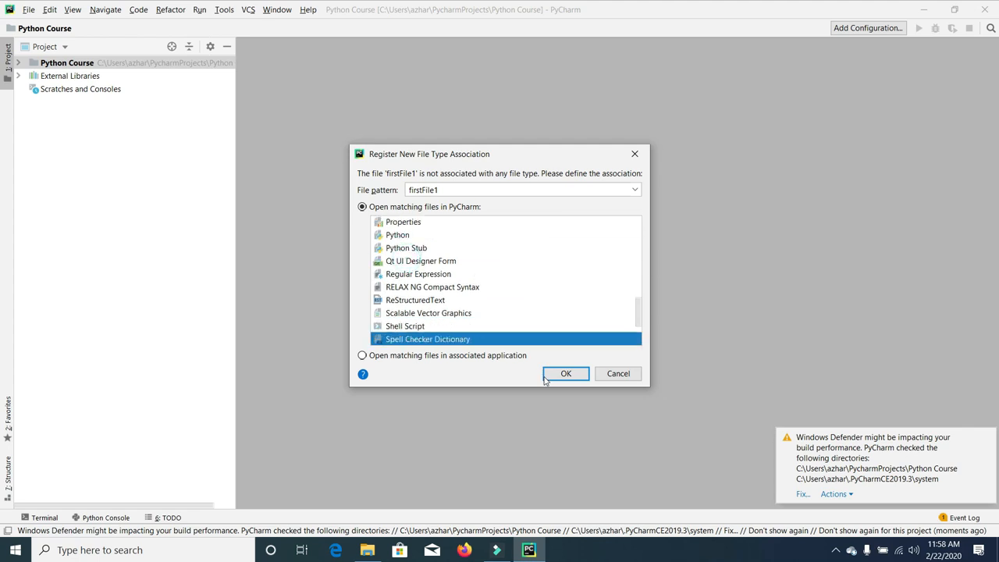
scroll(638, 299, up, 2)
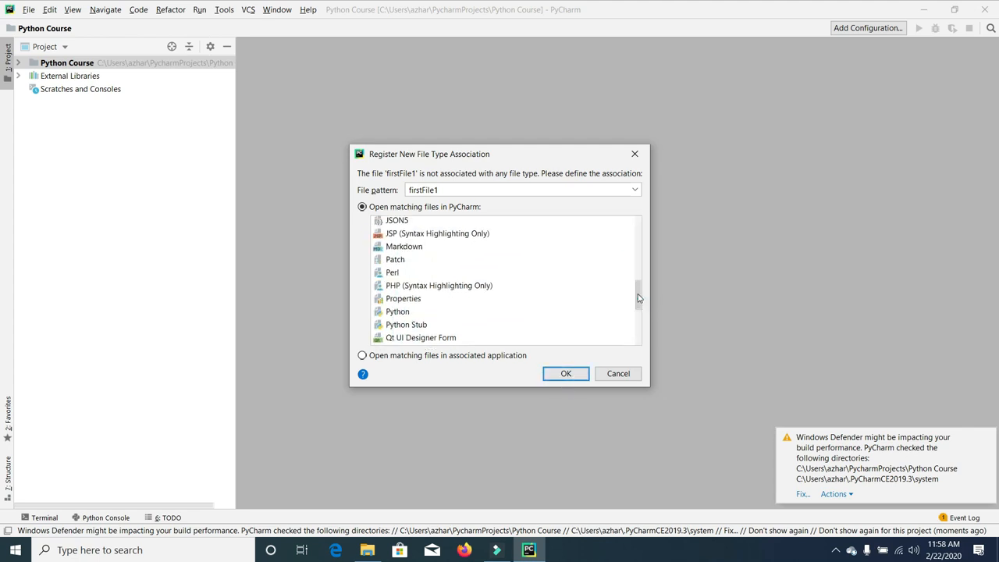
click(412, 305)
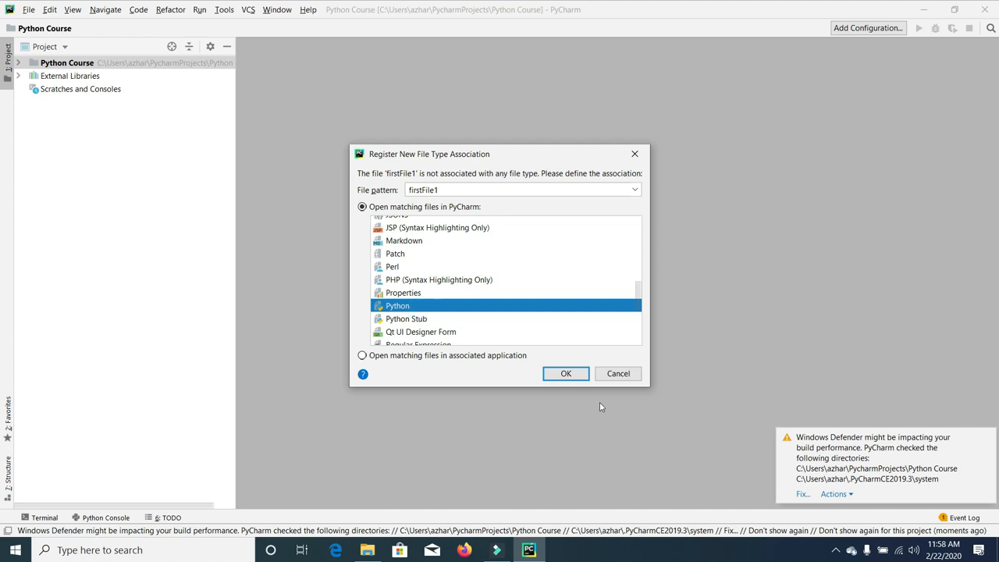
click(566, 373)
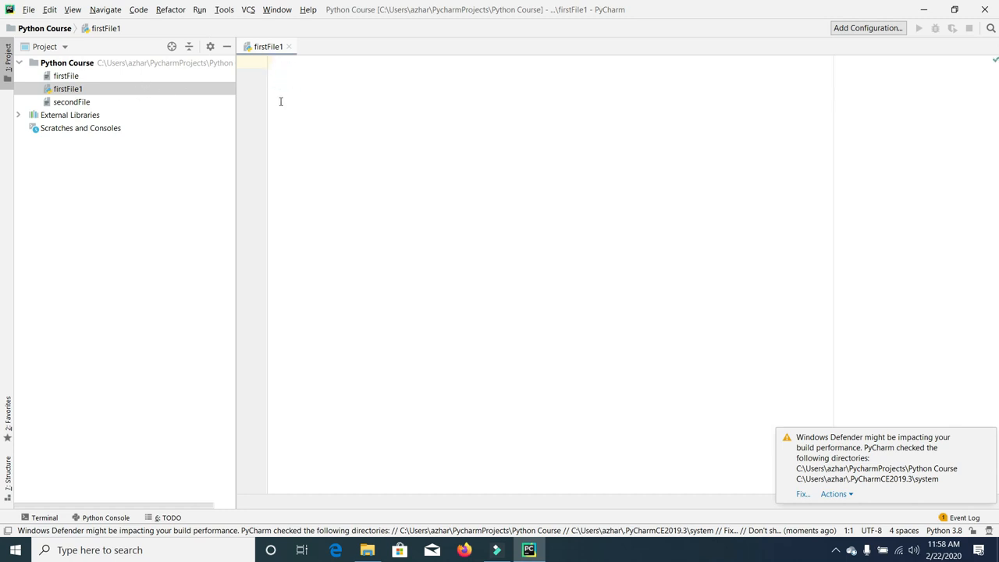
- Write the statement print("Hello World!") on the first line of firstFile1
click(307, 76)
text(print("Hello)
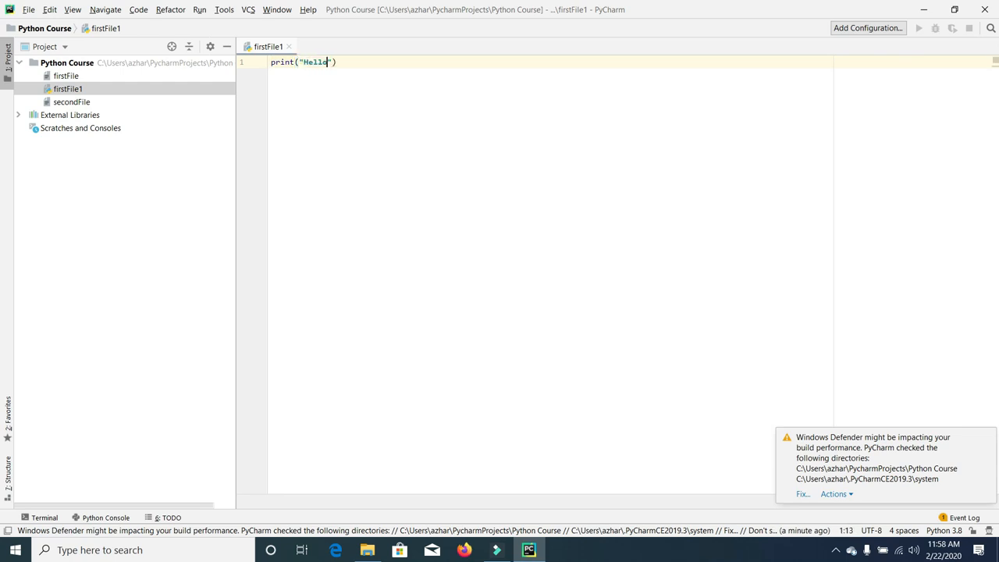
text( World!)
- Run firstFile1, then run the same configuration once more
click(199, 9)
click(224, 67)
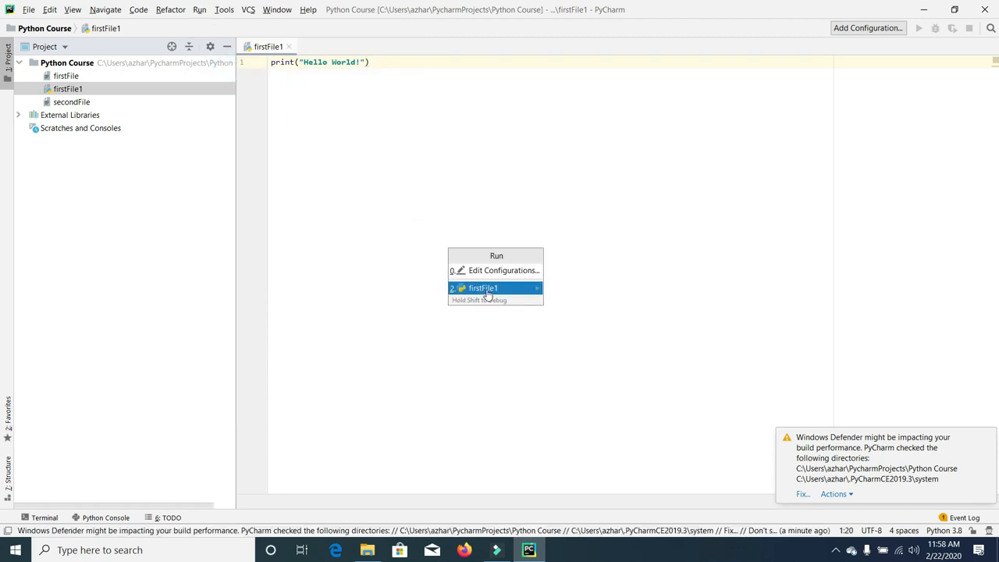
click(486, 290)
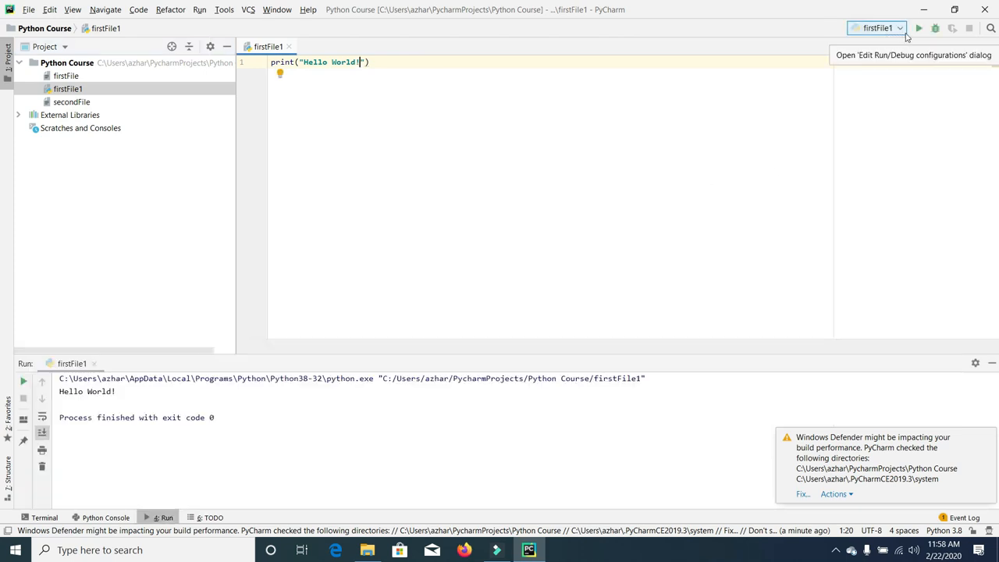
click(920, 30)
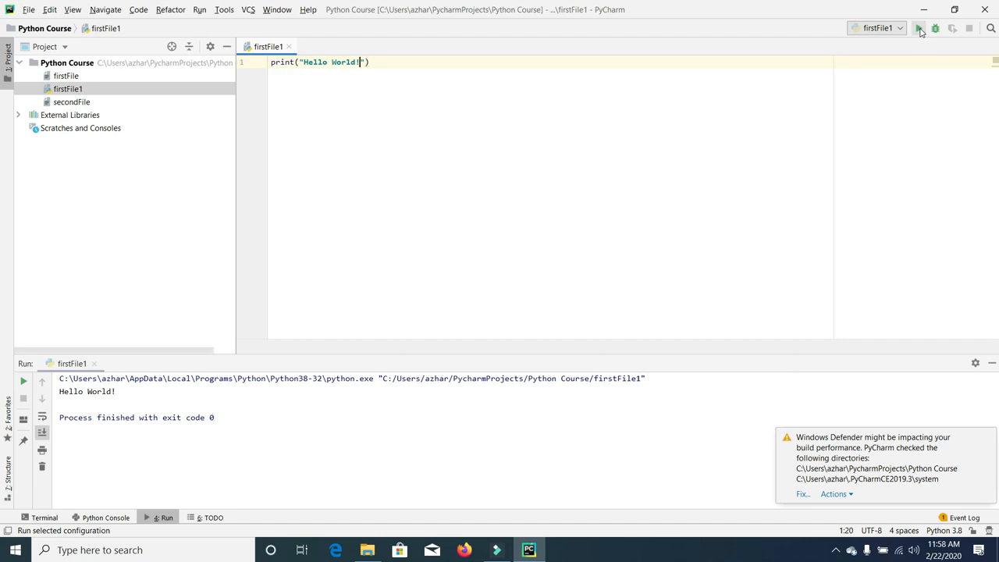
- Add a new plain file named 2ndFile to the Python Course project folder
right_click(155, 69)
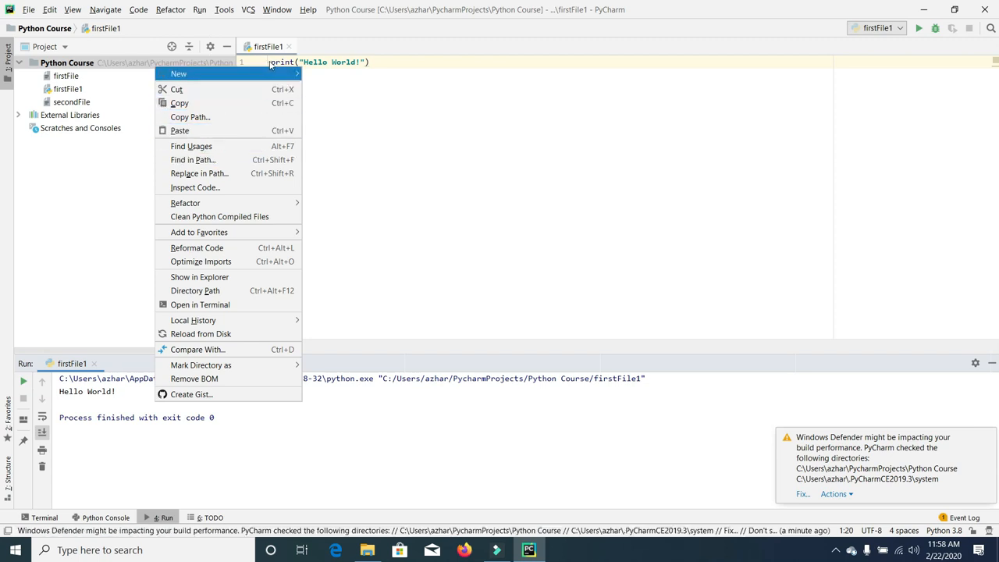
mouse_move(235, 74)
click(342, 73)
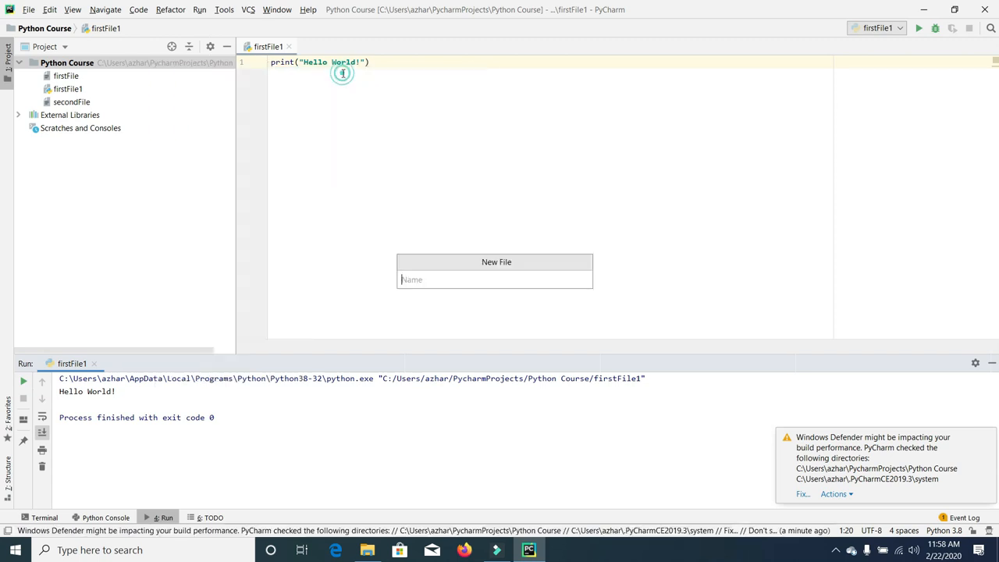
text(seco)
text(ndFile)
key(Return)
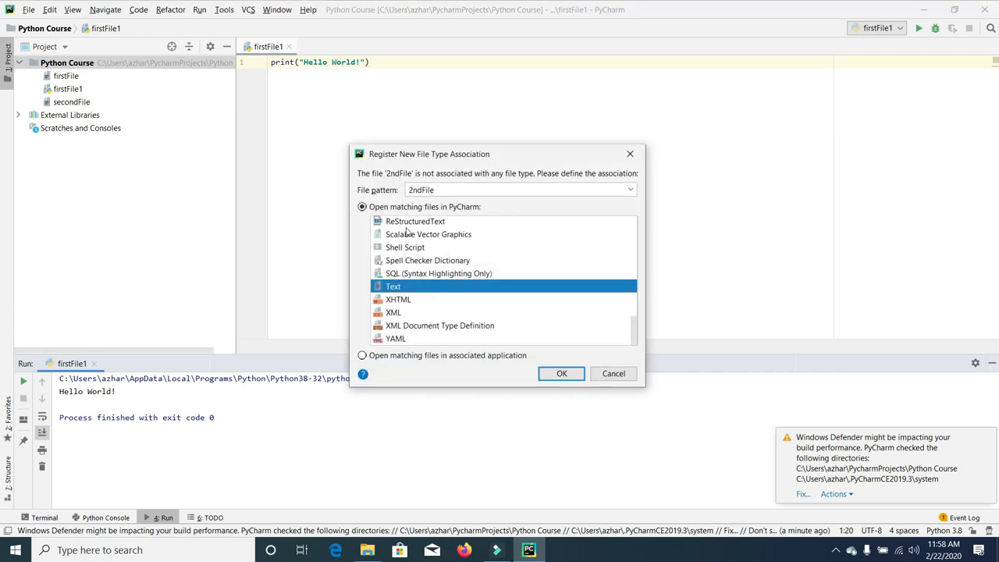
- Associate the 2ndFile file pattern with the Python file type for opening in PyCharm
scroll(633, 316, up, 3)
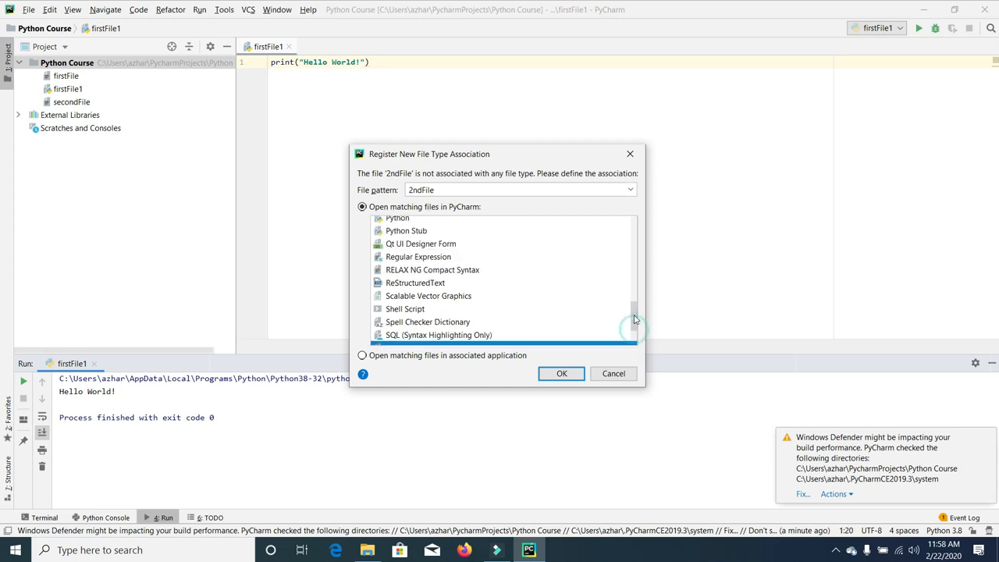
click(486, 266)
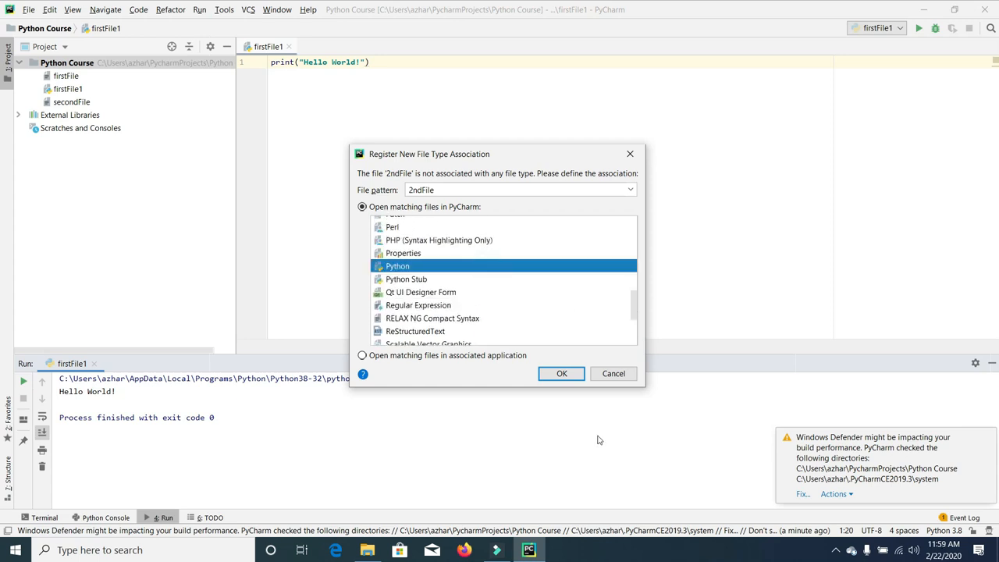
click(562, 374)
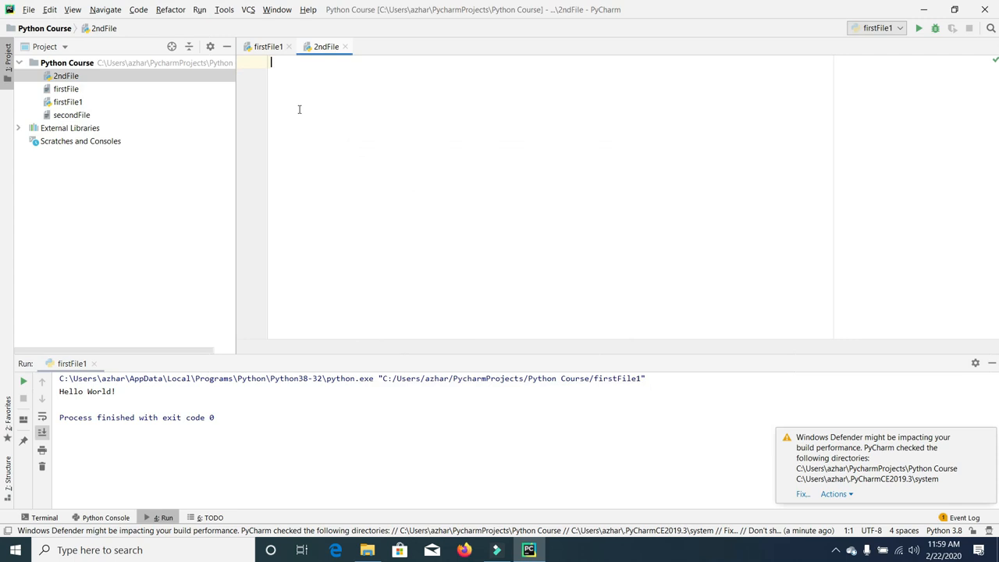
- Write the statement print("2nd File") on the first line of 2ndFile
text(print)
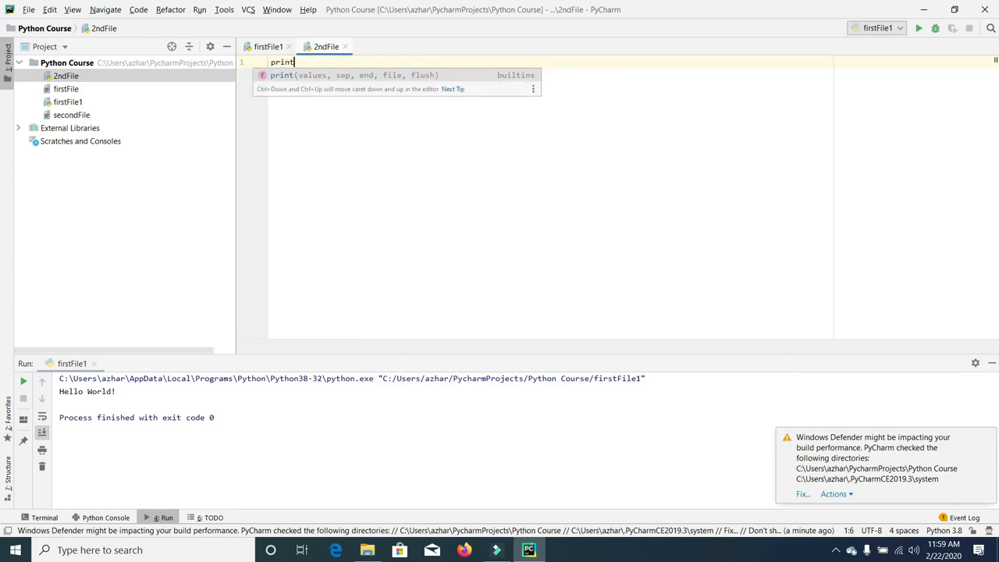
text((")
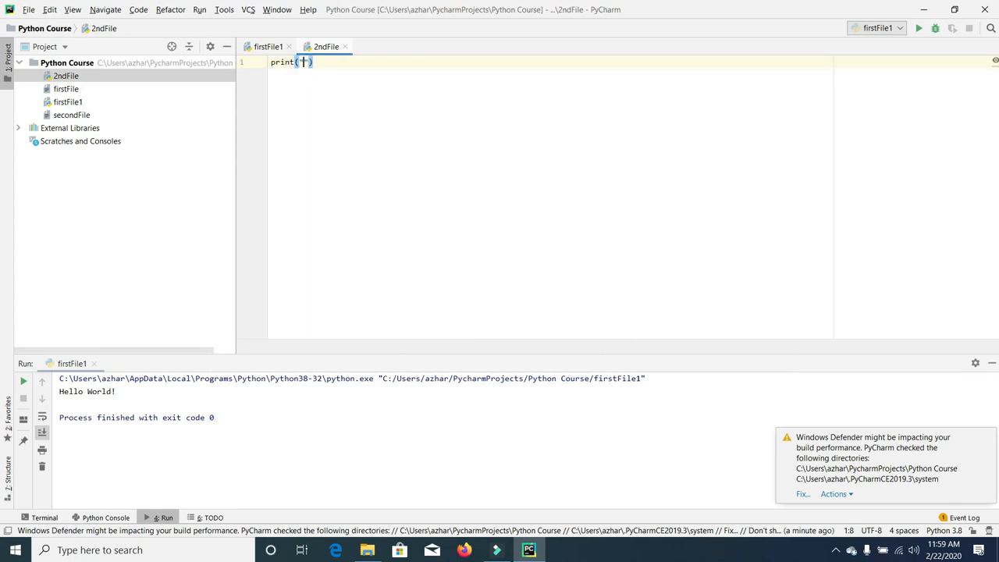
text(2nd File)
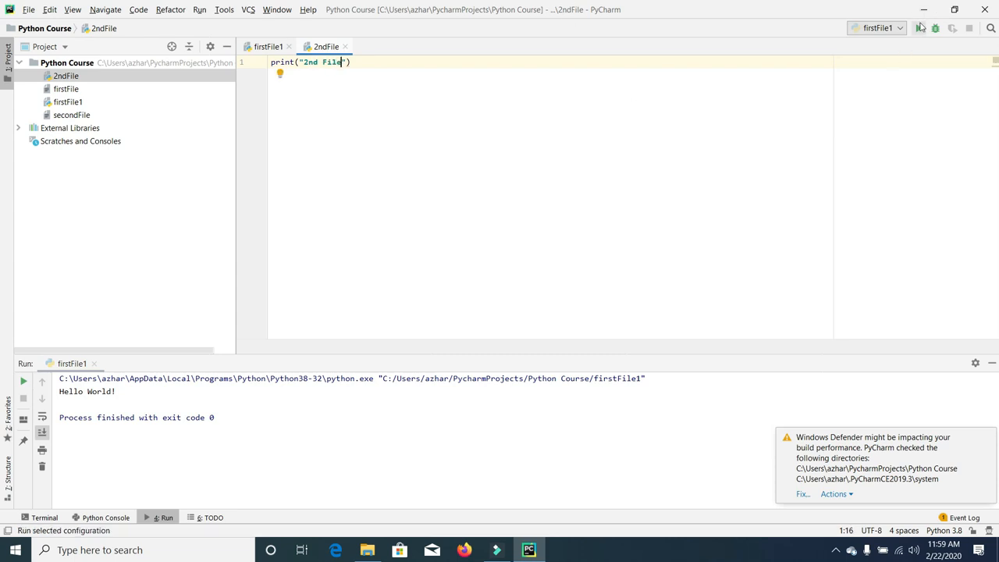
- Run 2ndFile by choosing it as the file to execute, and run its configuration once more
click(898, 29)
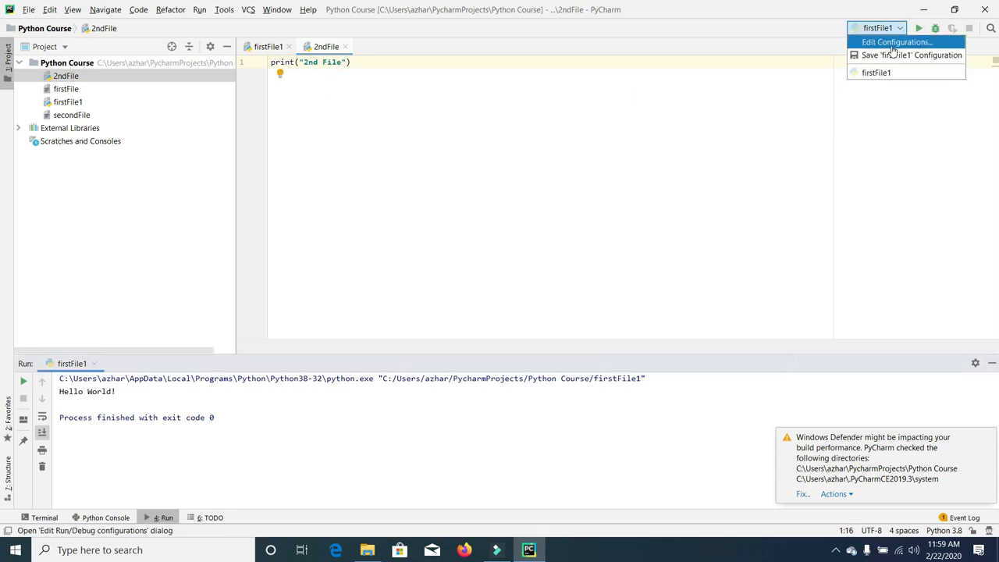
click(752, 60)
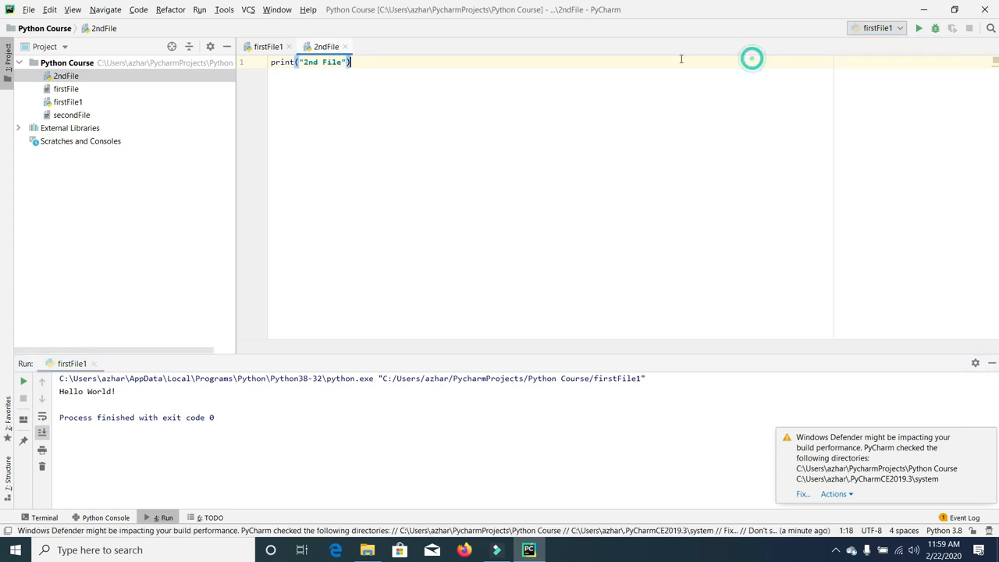
click(199, 9)
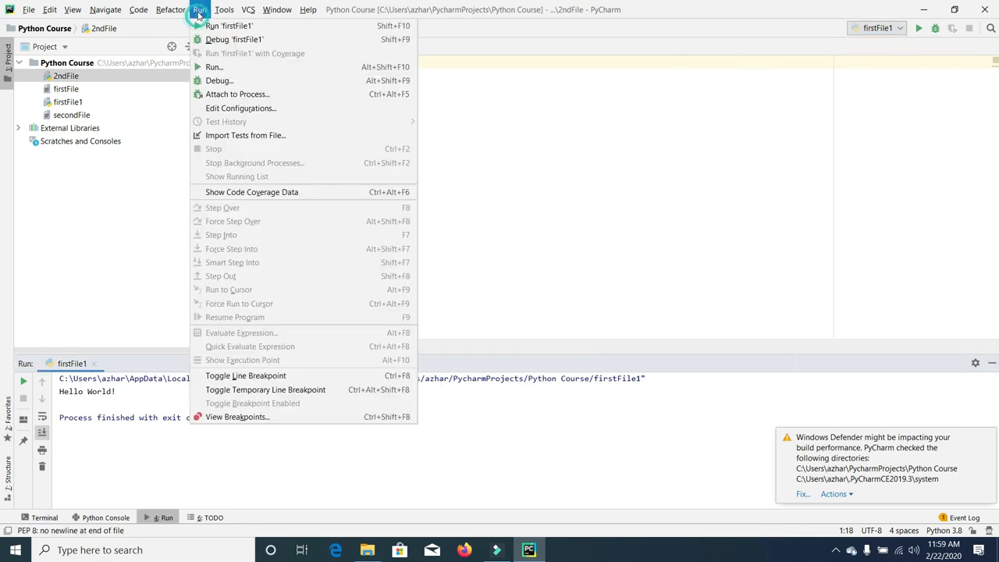
click(222, 67)
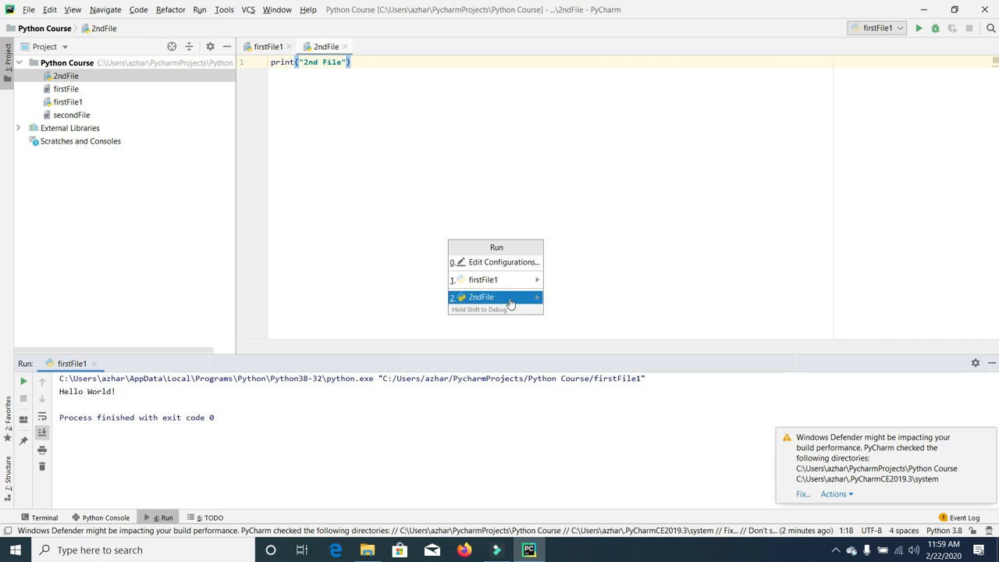
click(511, 300)
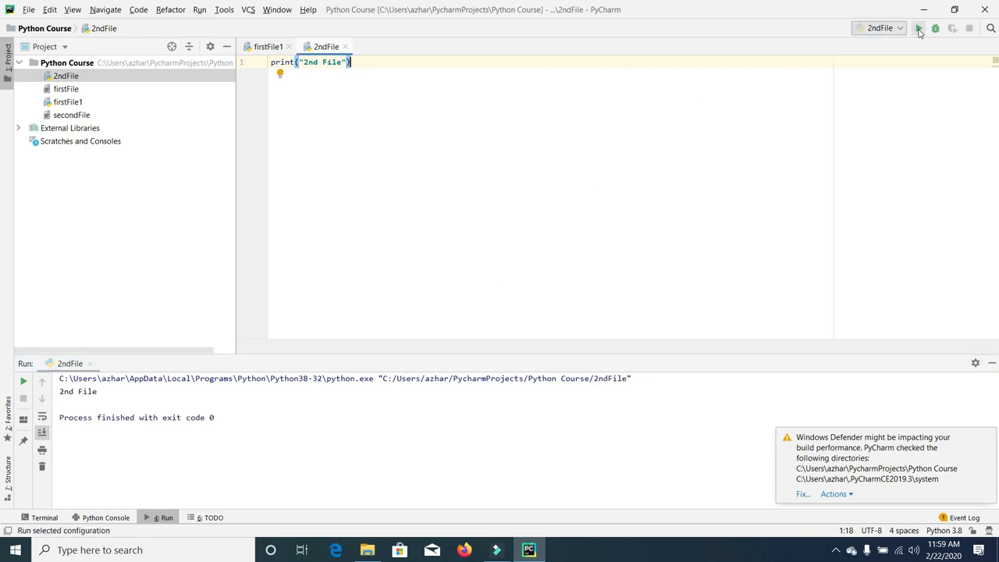
click(919, 31)
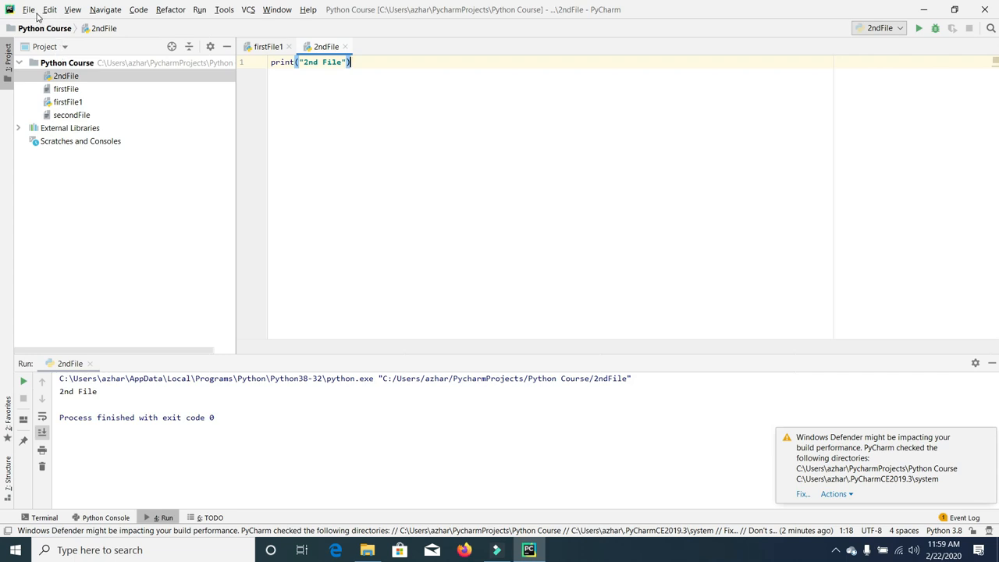
- Change the IDE appearance theme to Darcula in the settings and apply it
click(31, 11)
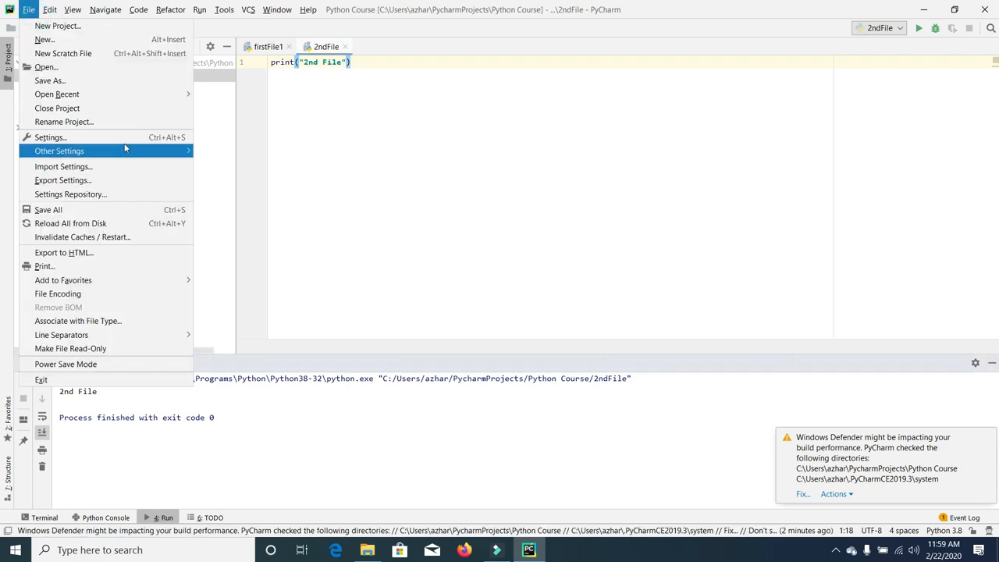
click(117, 137)
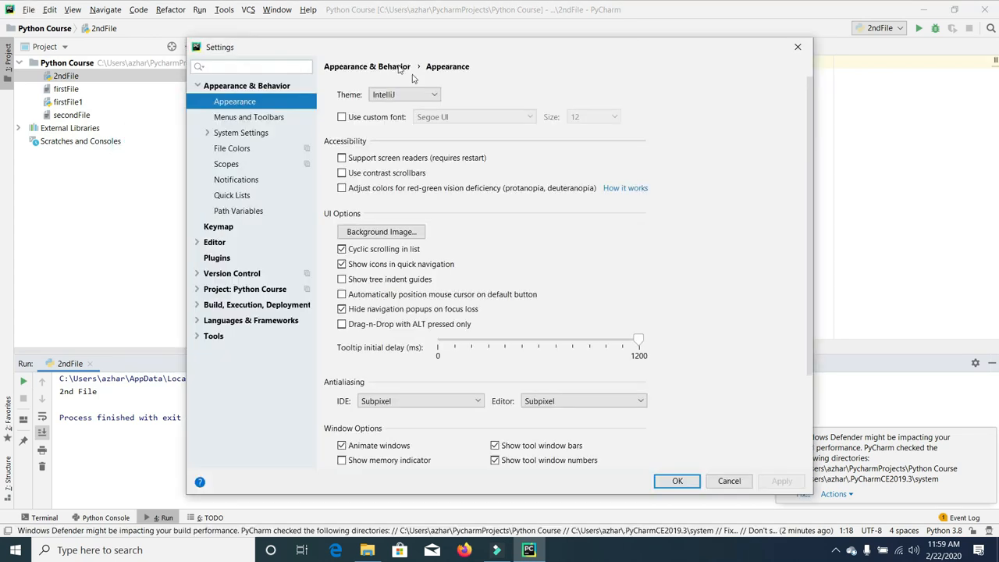
click(424, 95)
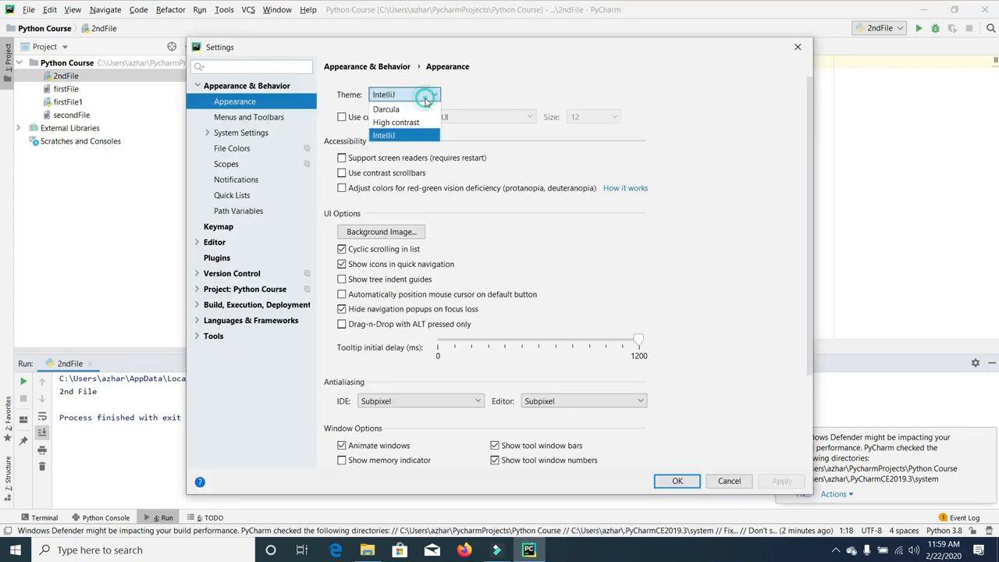
click(385, 106)
click(772, 481)
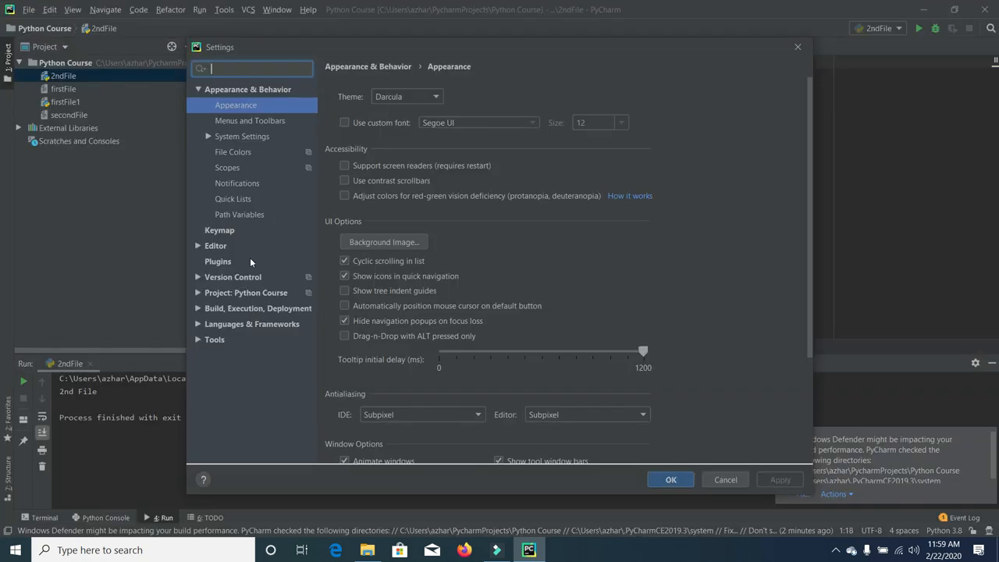
- Set the editor font size to 20, apply the change and close the settings
click(217, 245)
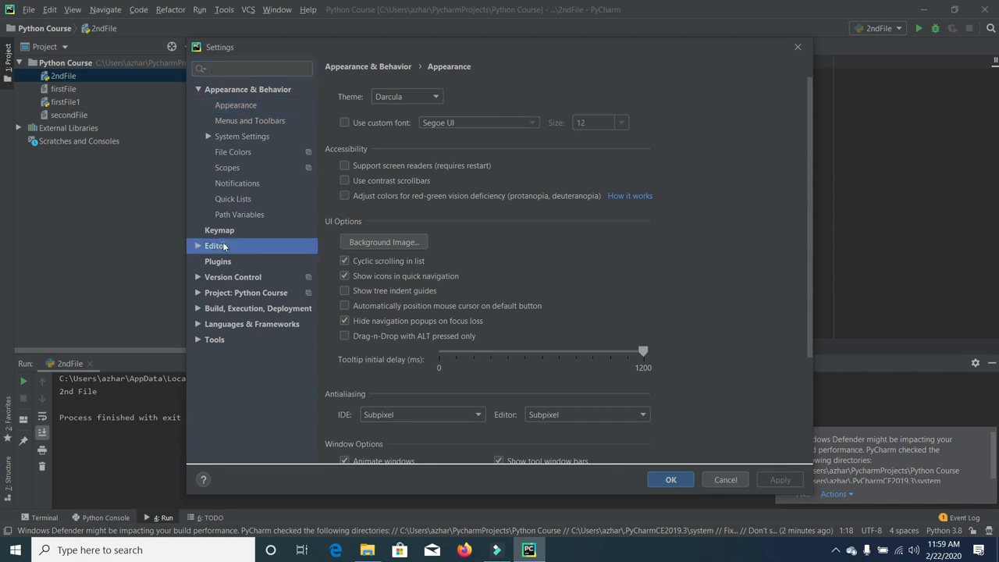
click(344, 130)
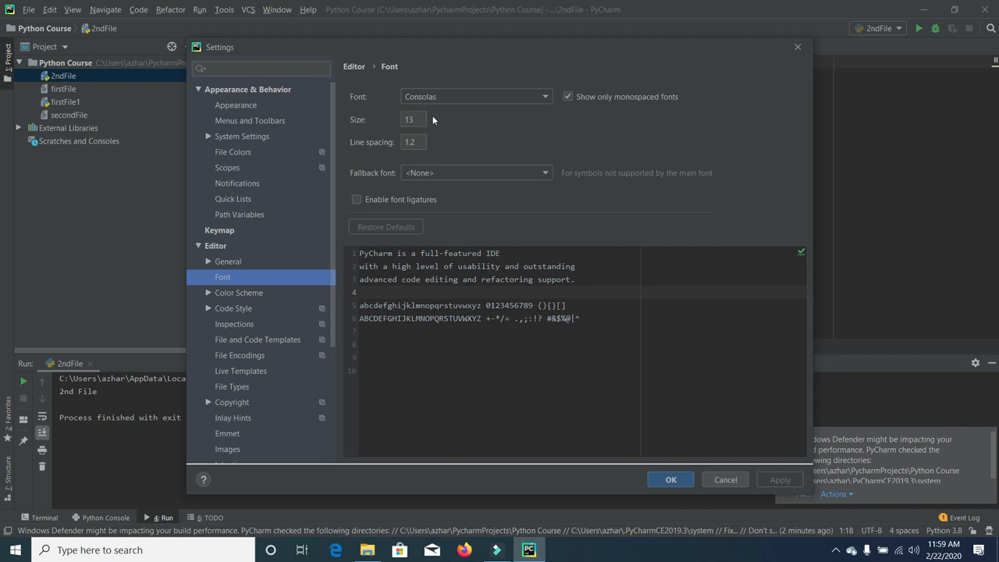
click(414, 121)
text(20)
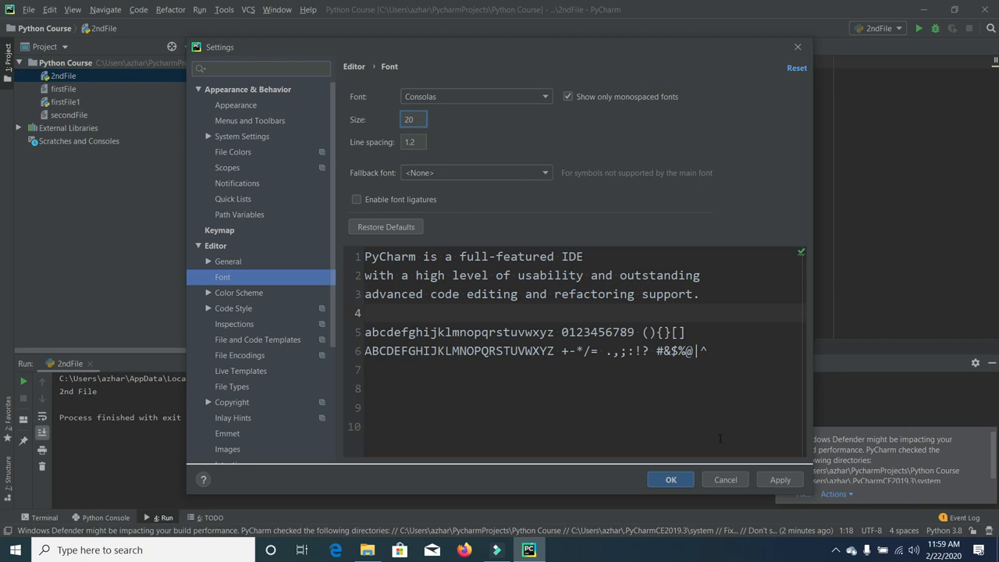
click(781, 479)
click(669, 479)
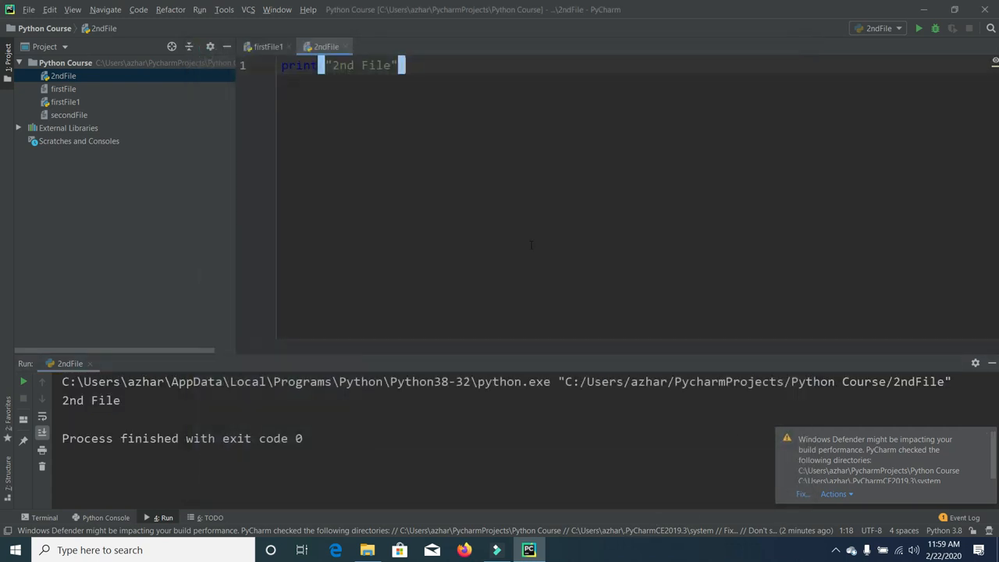
- Select the whole print statement in 2ndFile
drag(457, 85, 282, 29)
click(361, 67)
key(ctrl+a)
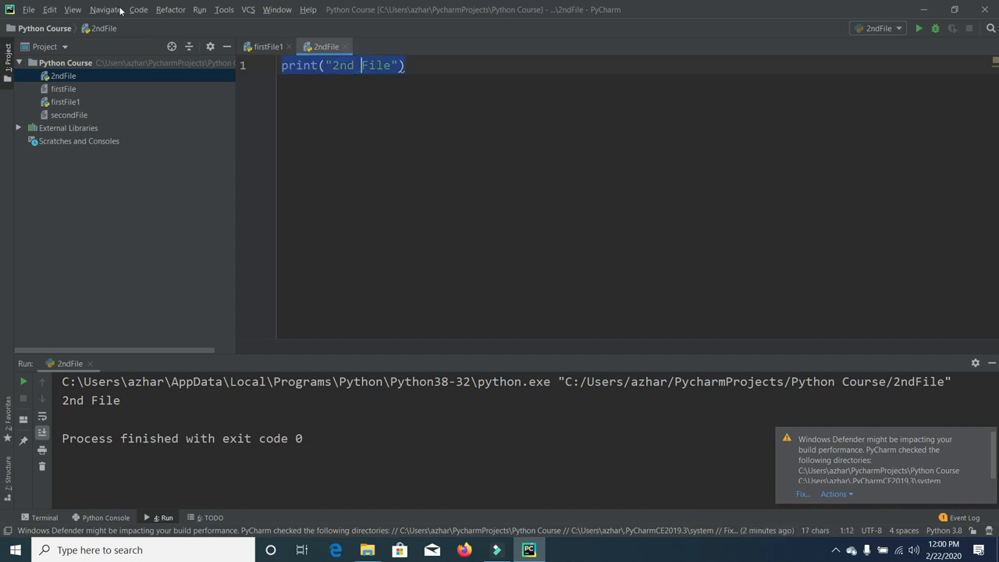
- Reopen the settings to review the editor options and close them without making changes
click(28, 10)
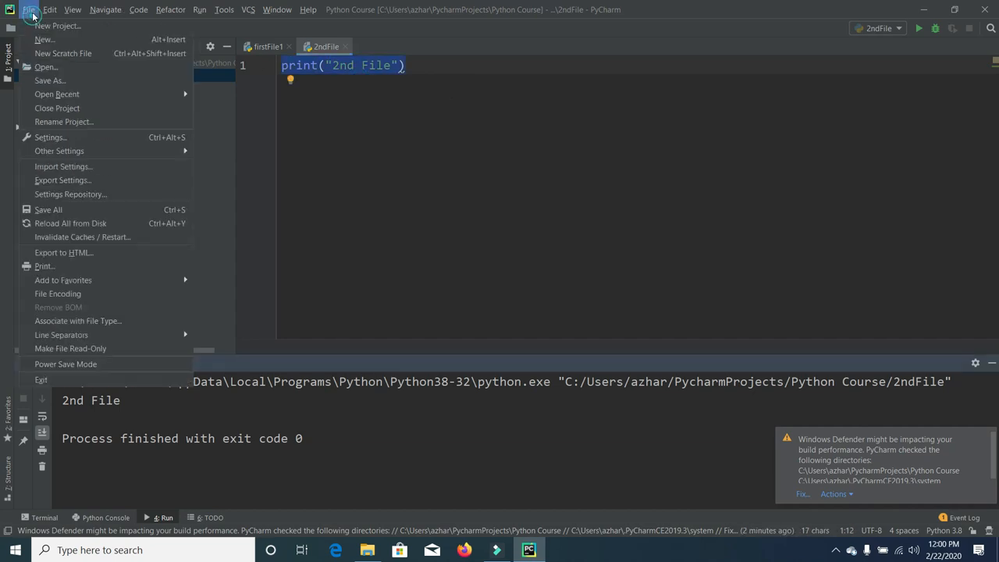
click(131, 140)
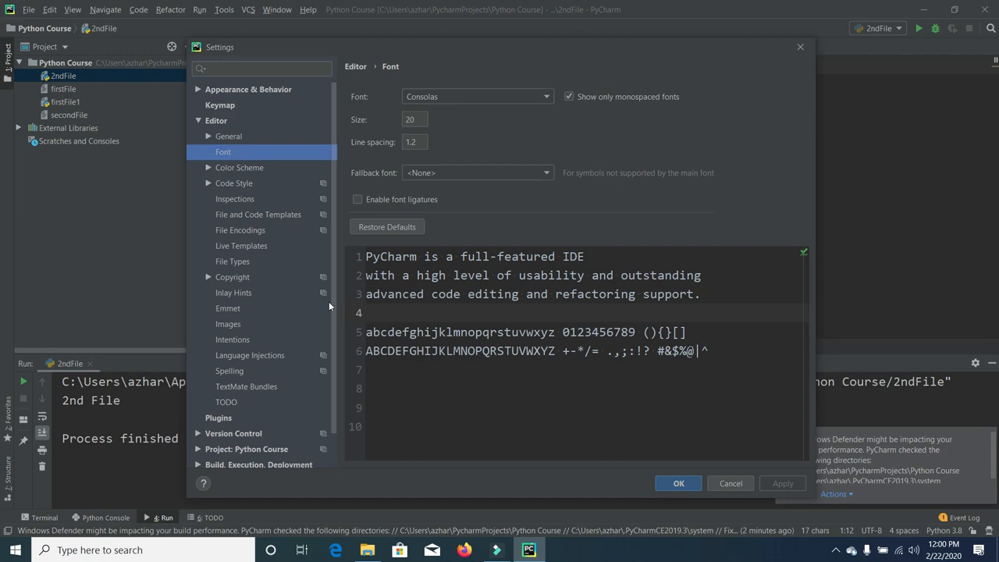
click(732, 484)
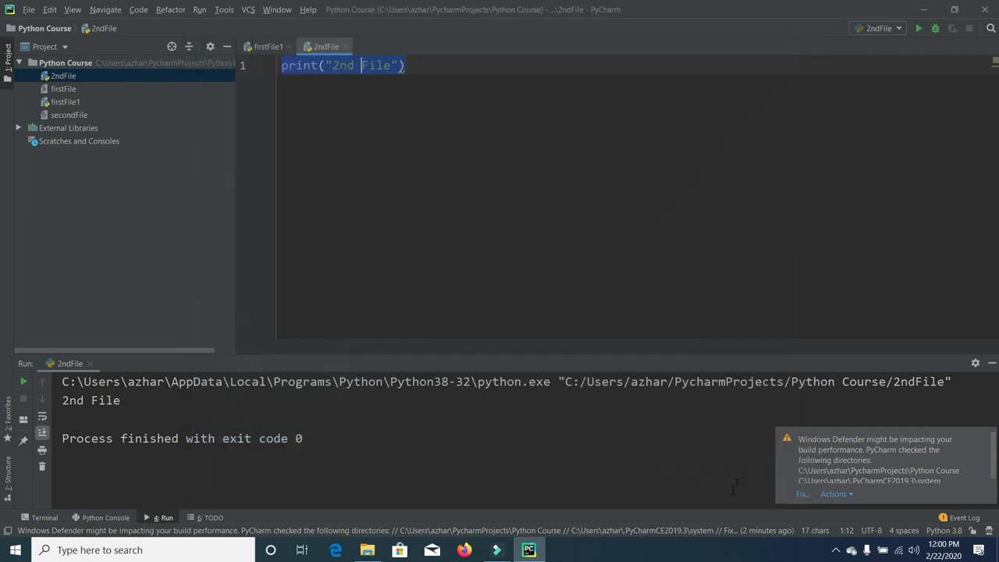